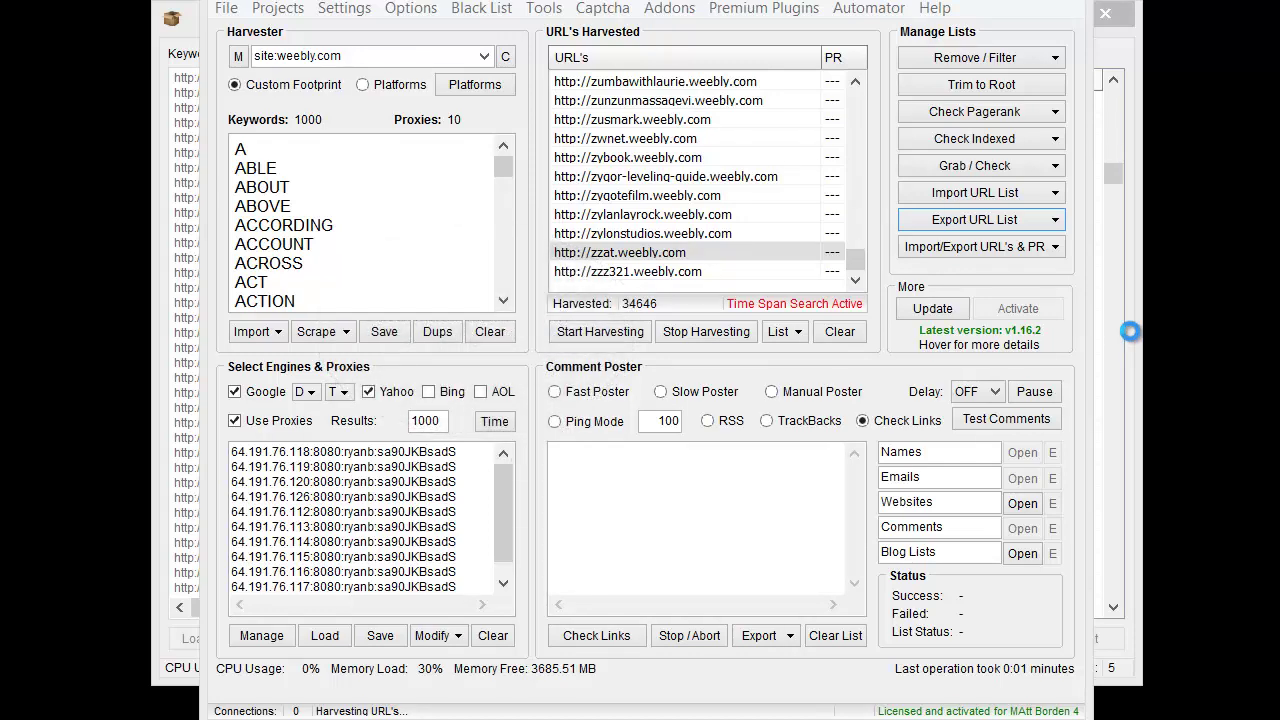
Bring the Vanity Name Checker's Taken/Available results for the weebly subdomains to the front.
left_click(1129, 331)
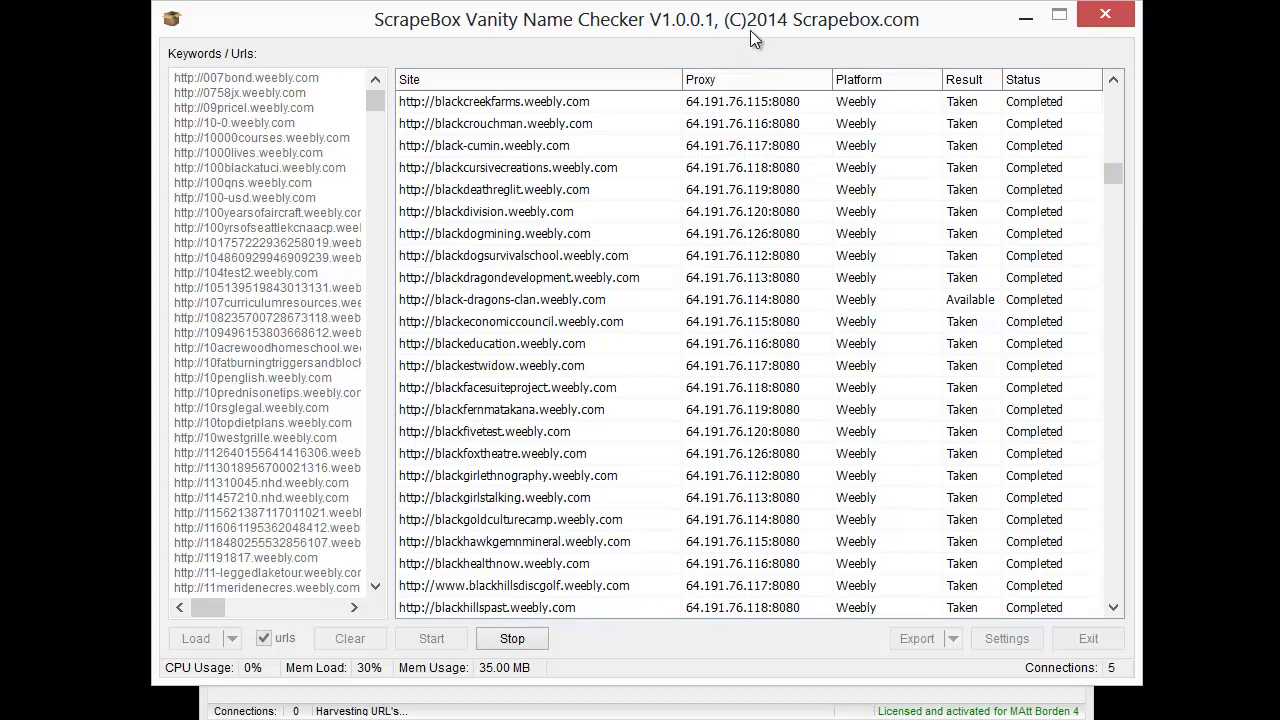
Switch from the Vanity Name Checker back to the main harvester showing 34,646 weebly URLs.
left_click(766, 3)
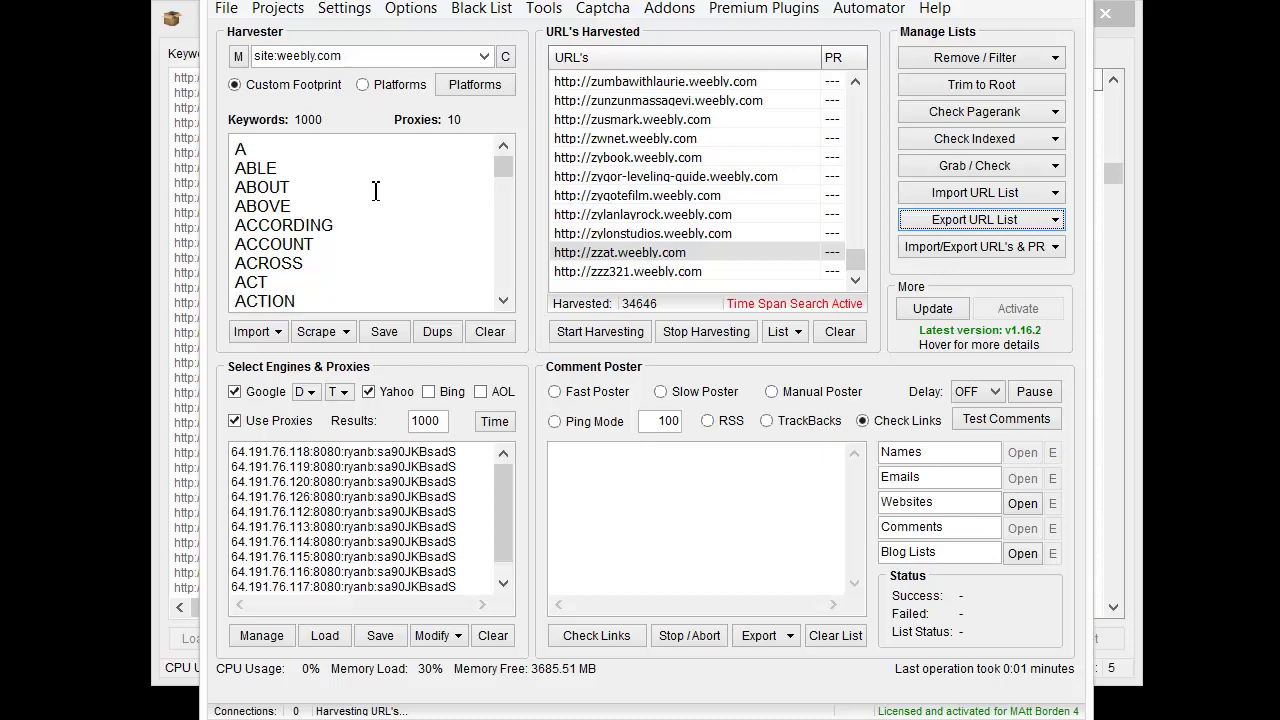
left_click(1119, 455)
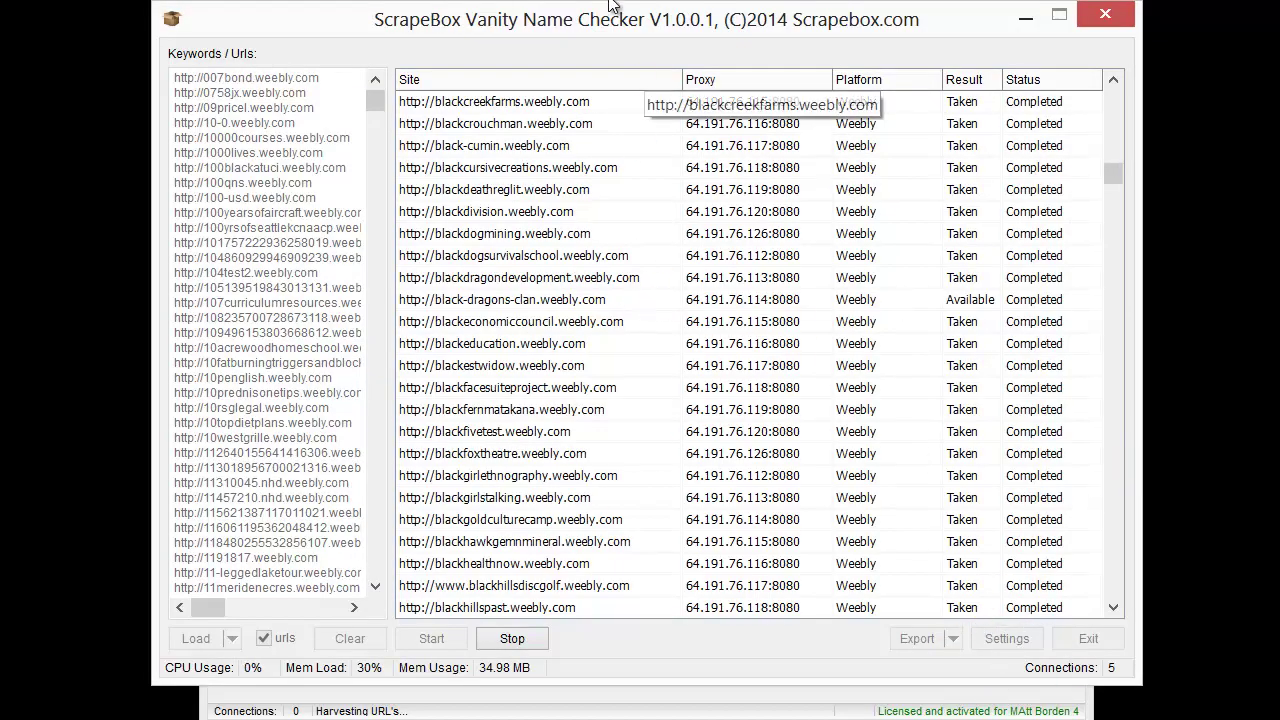
key("alt+Tab")
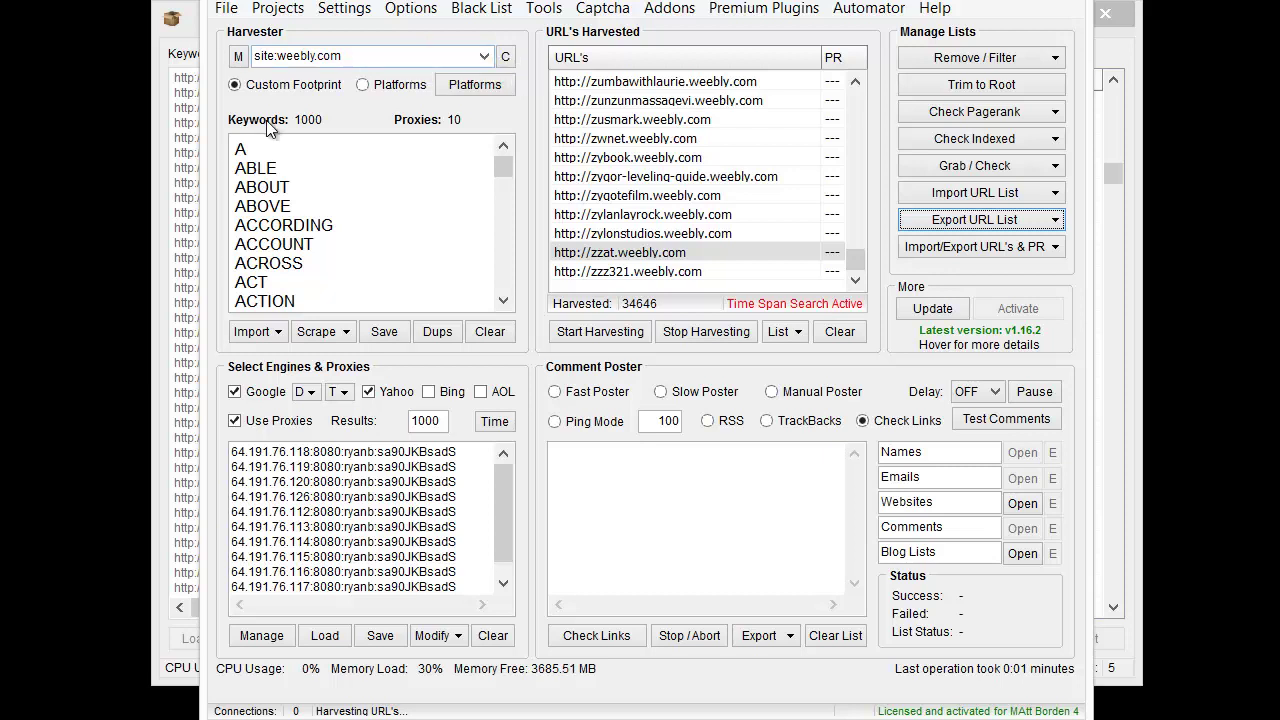
left_click(359, 204)
scroll(361, 201, "down", 15)
scroll(361, 201, "down", 20)
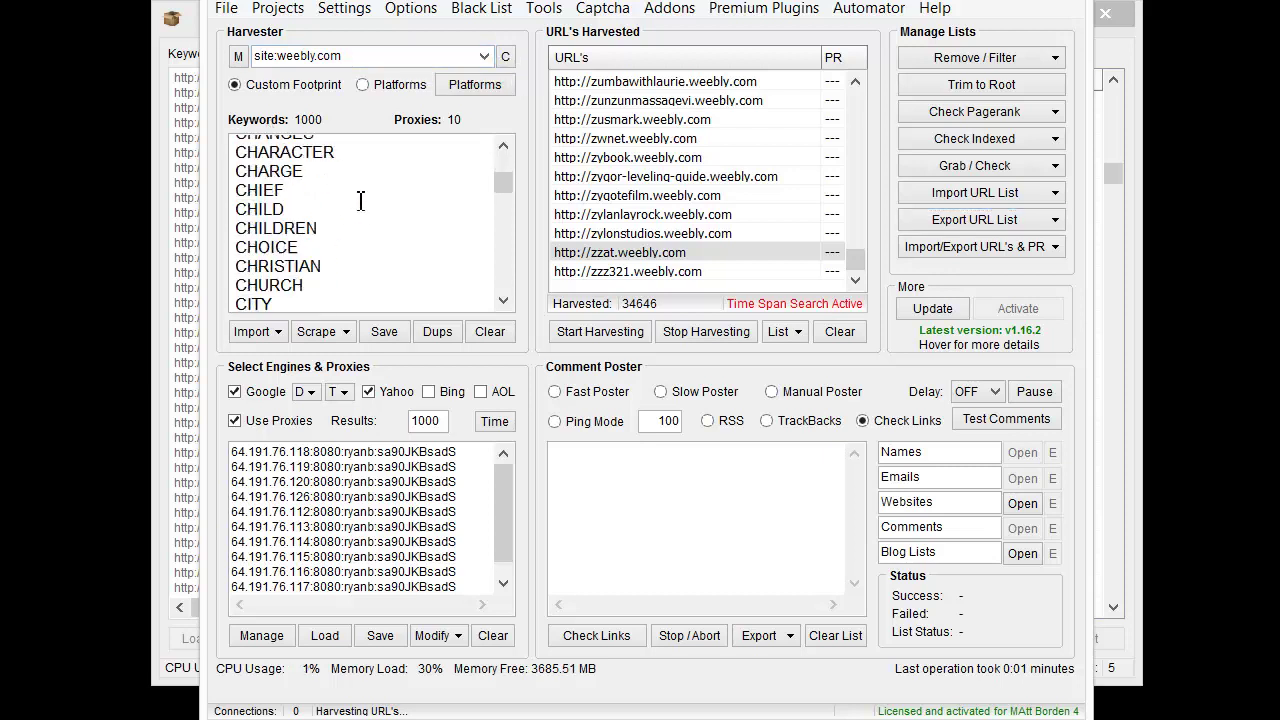
scroll(361, 201, "up", 20)
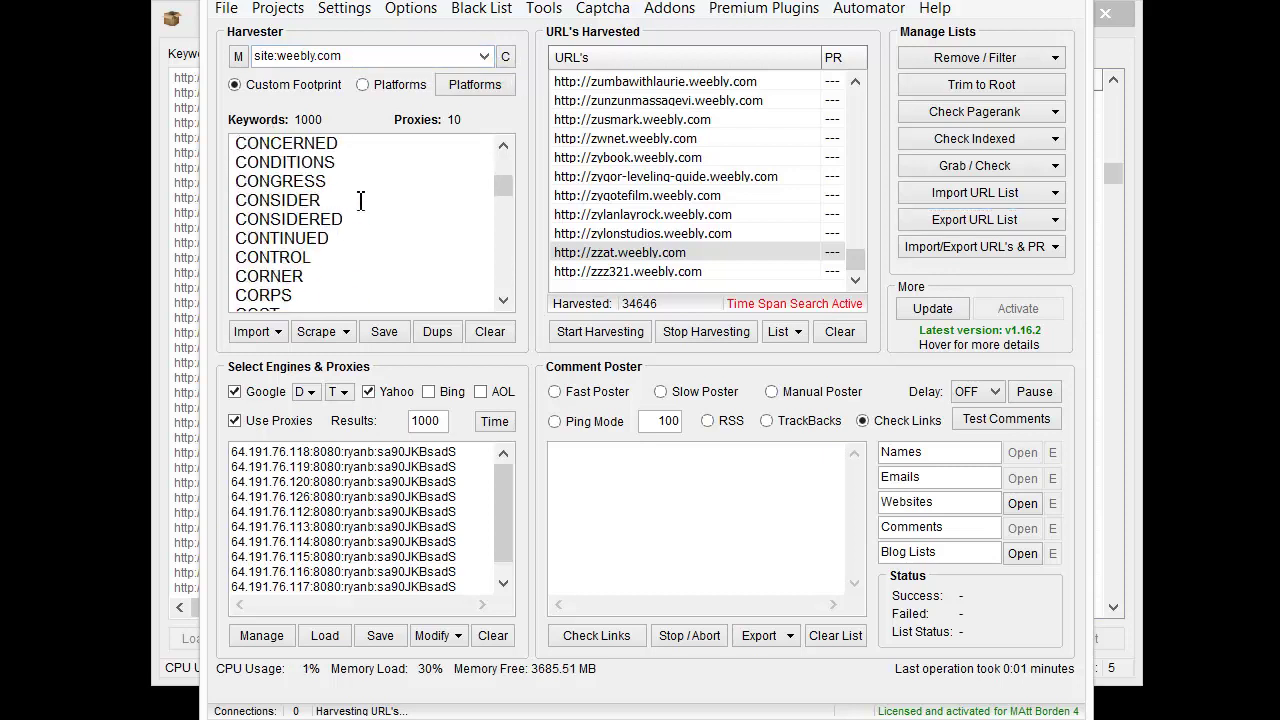
scroll(361, 201, "up", 12)
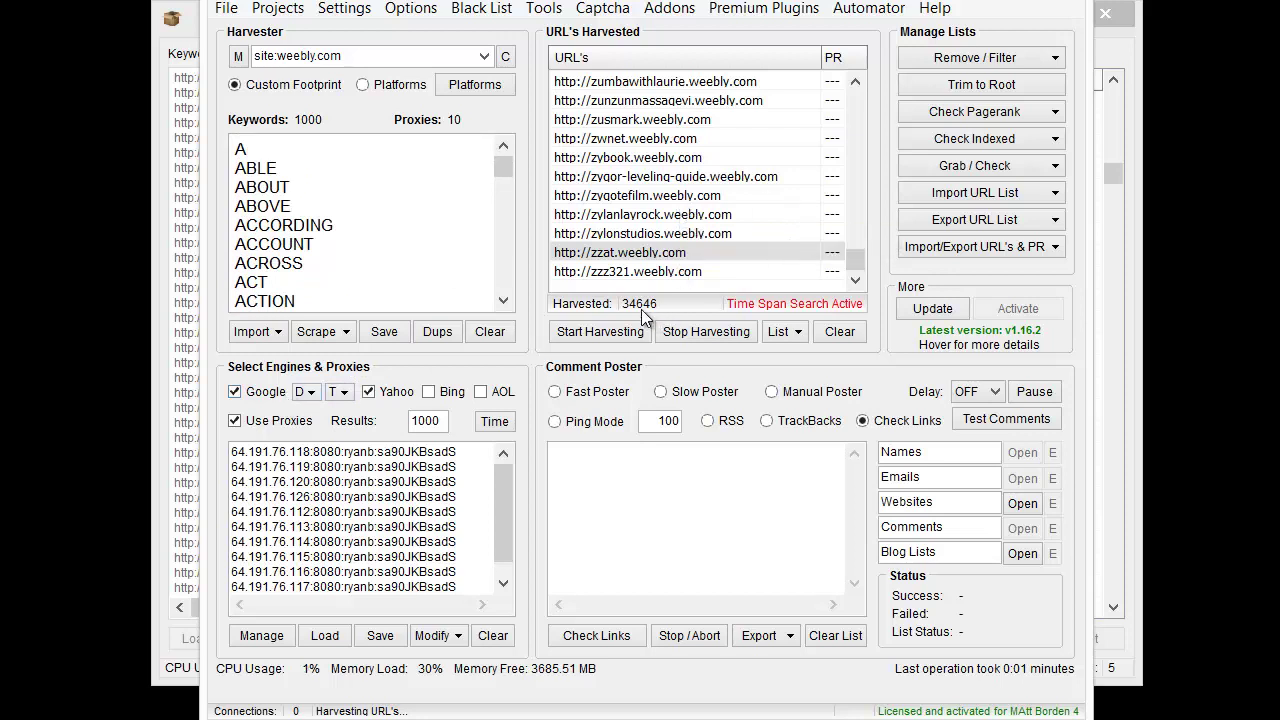
left_click(494, 423)
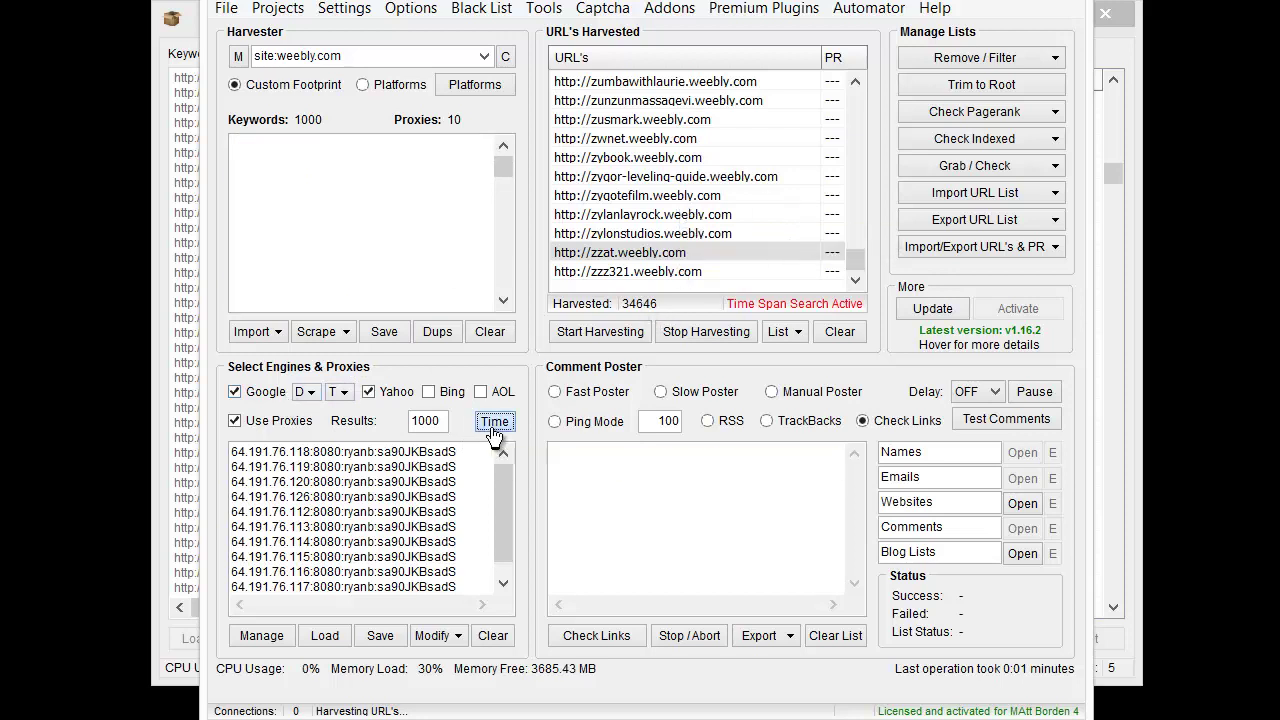
left_click(392, 382)
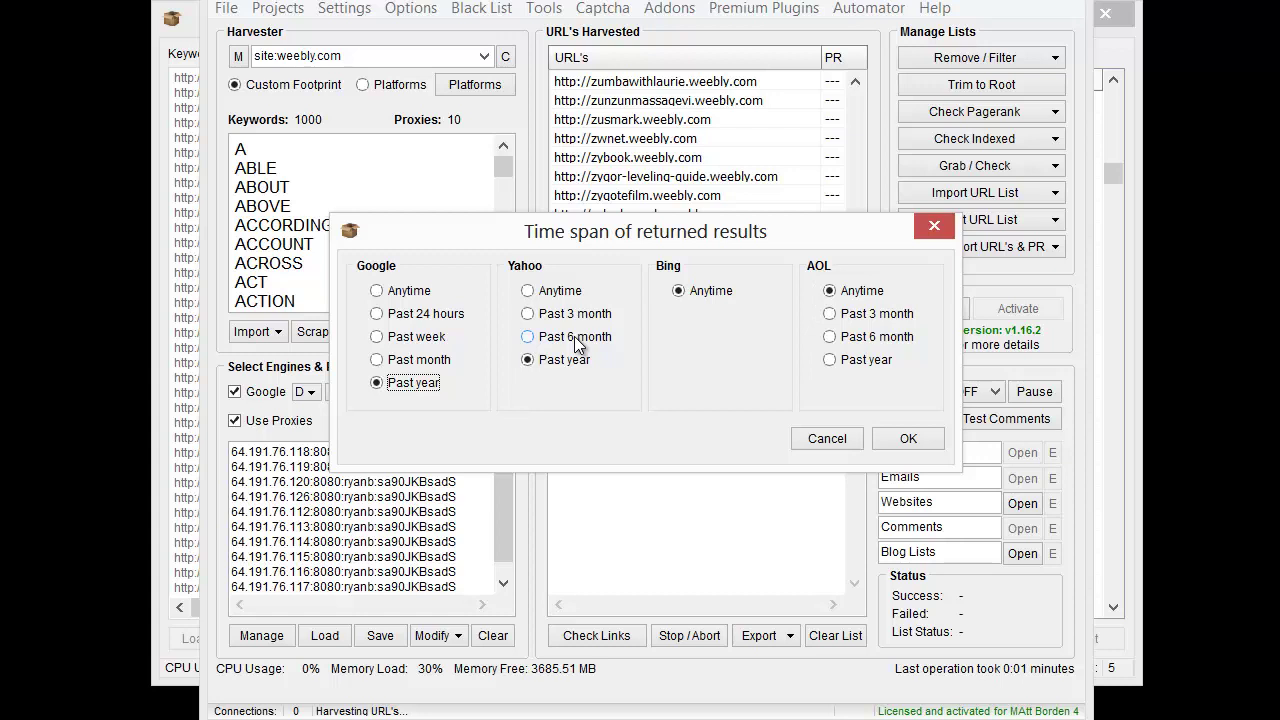
left_click(908, 438)
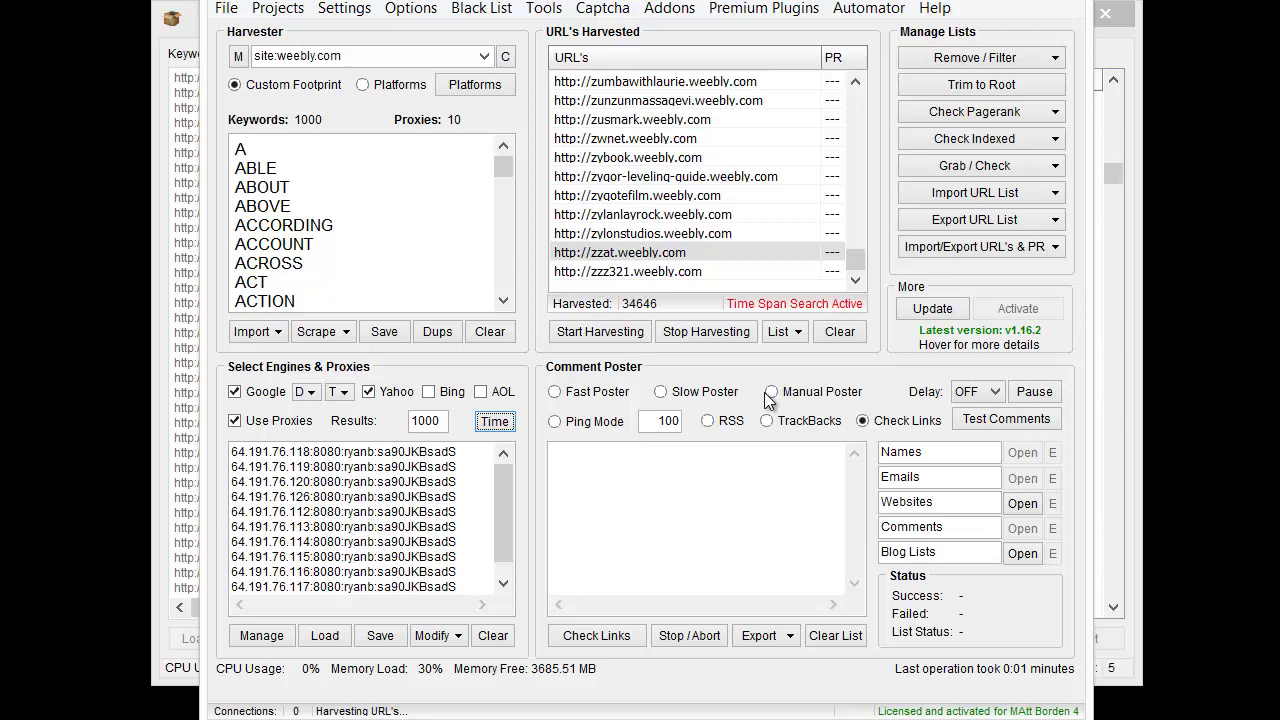
Look over the Remove / Filter duplicate options without running one, then return to the Vanity Name Checker.
left_click(972, 62)
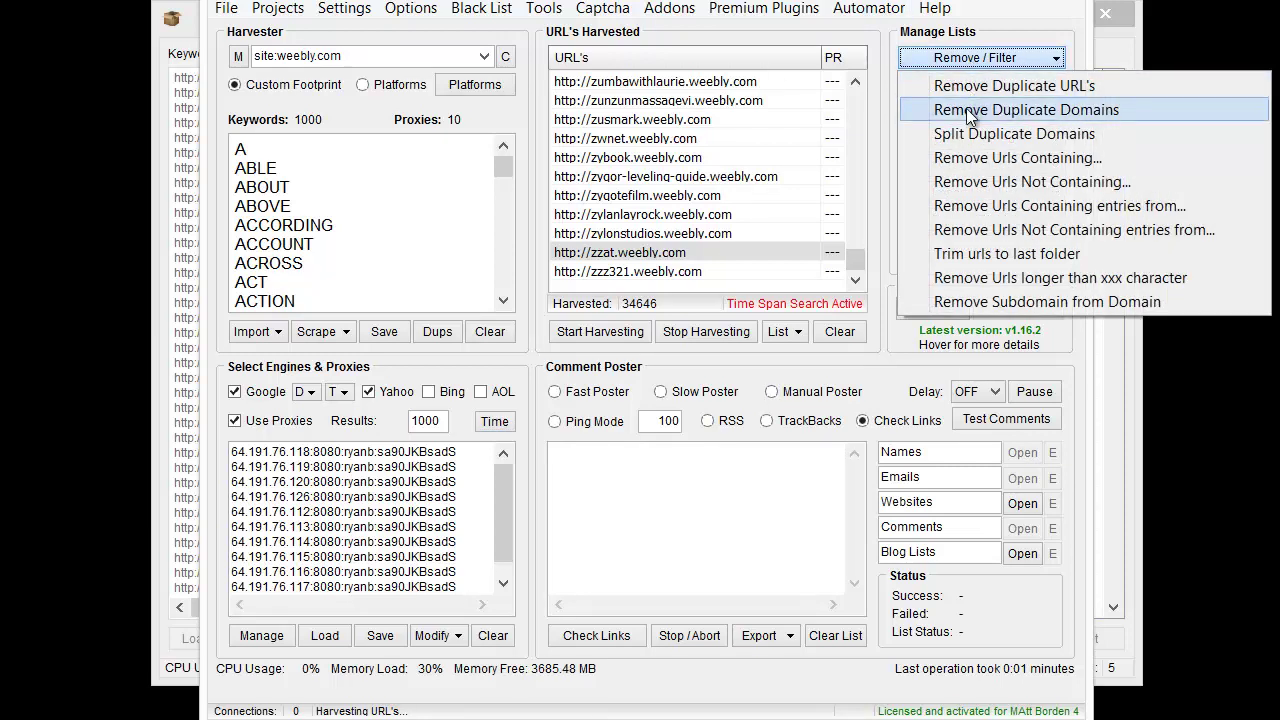
left_click(878, 96)
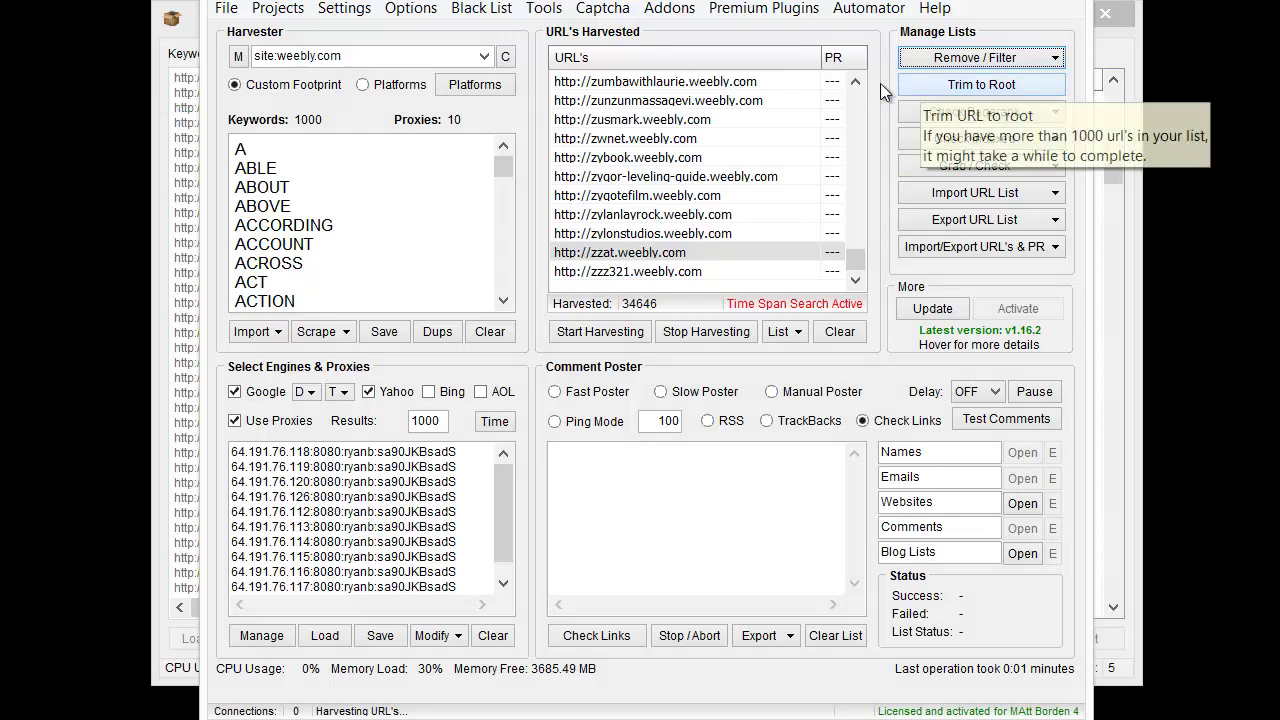
left_click(955, 58)
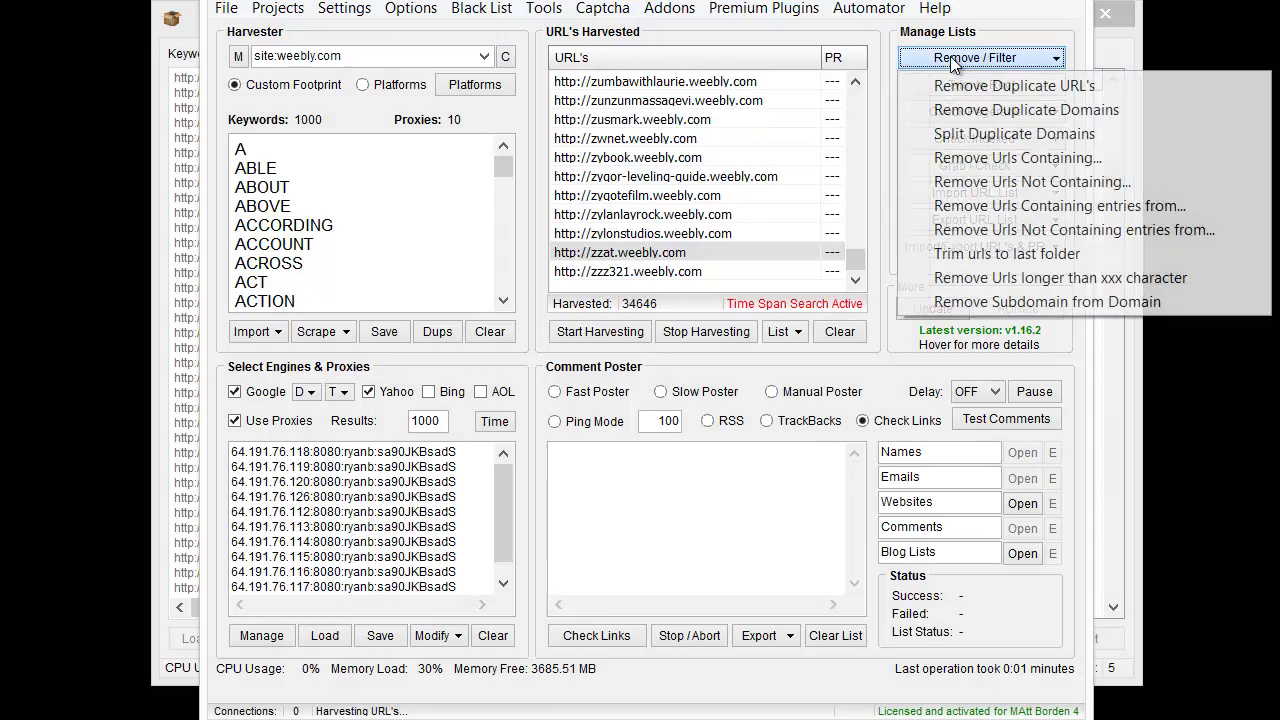
left_click(830, 32)
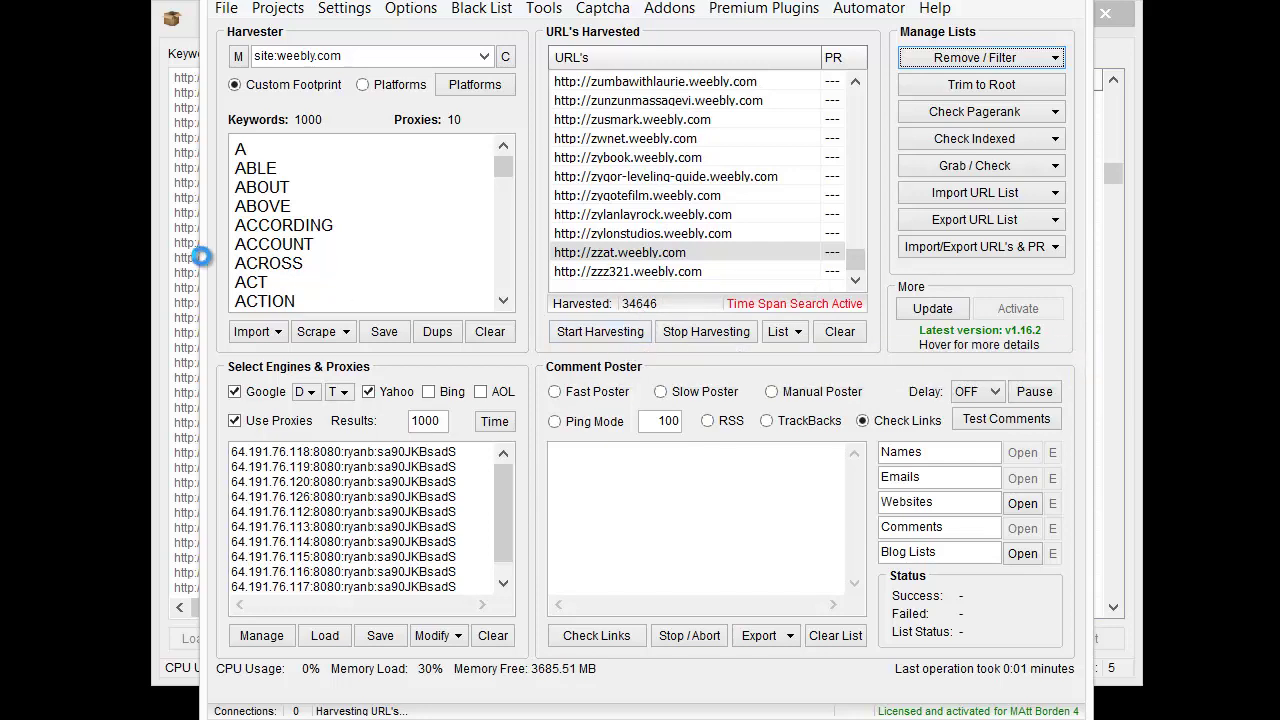
left_click(158, 245)
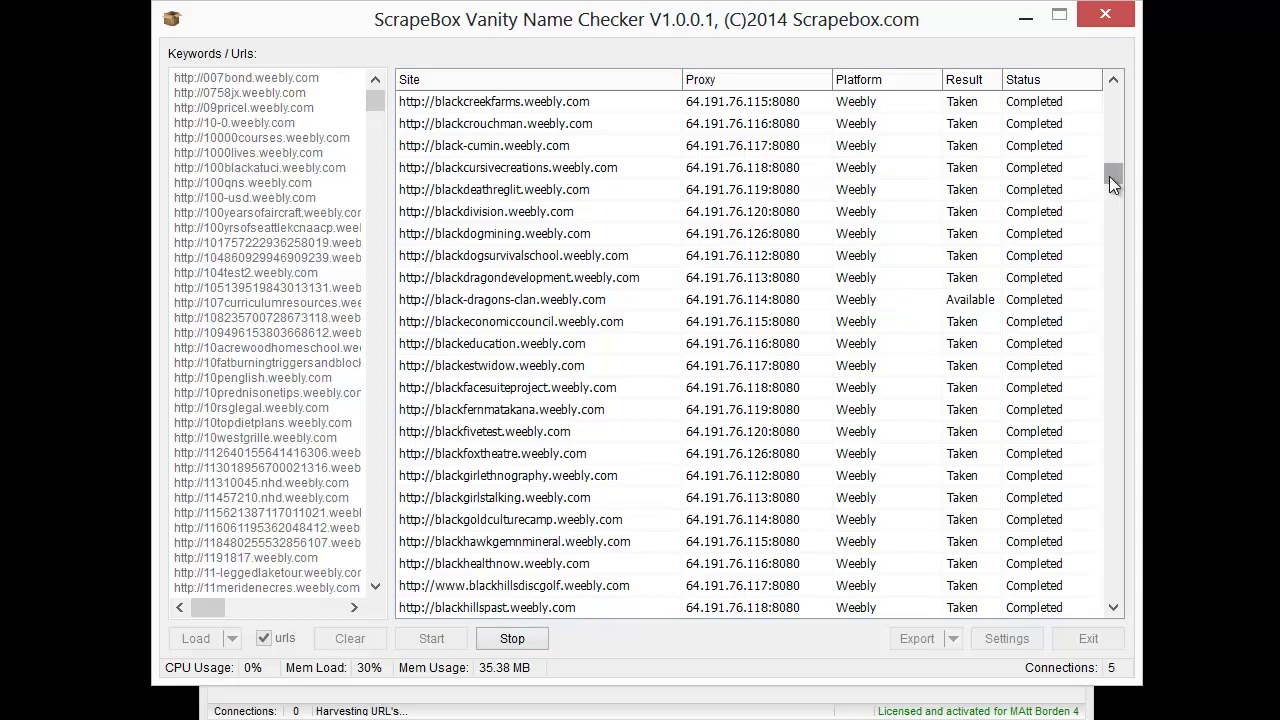
Stop the name check and export the available sites as text, replacing available.txt.
left_click_drag(1109, 176, 1112, 207)
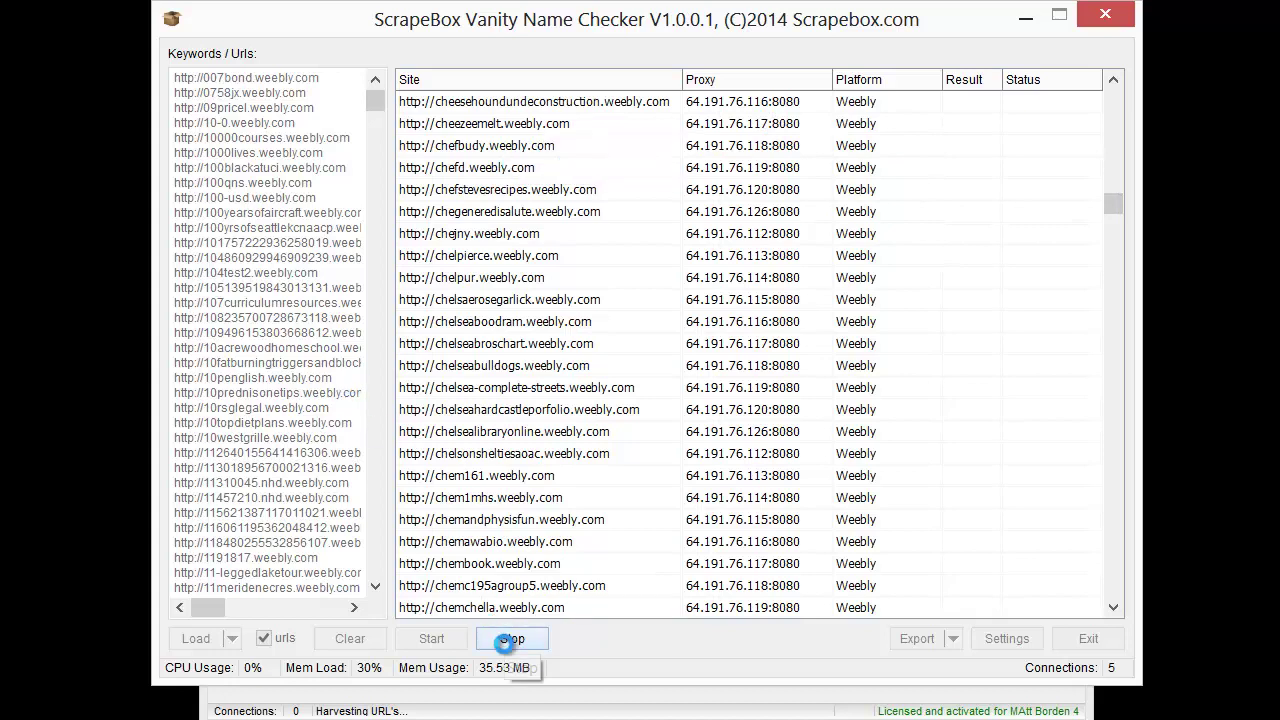
left_click(510, 640)
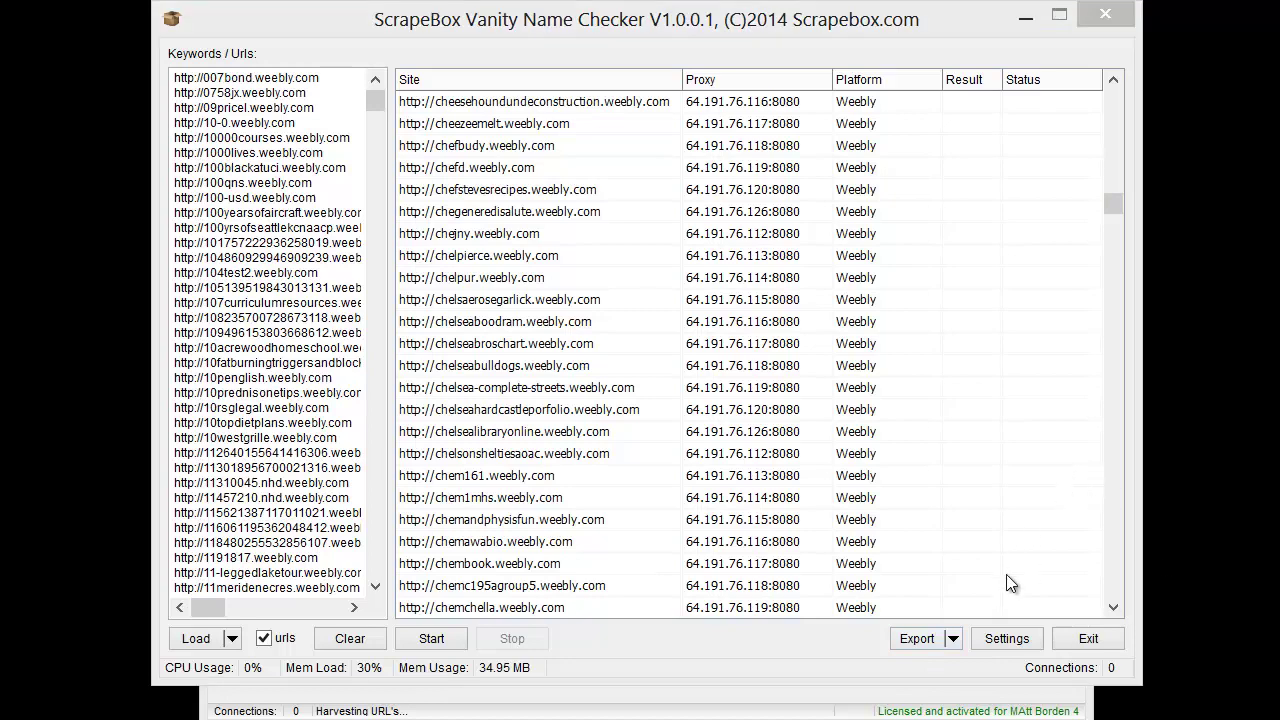
left_click(953, 640)
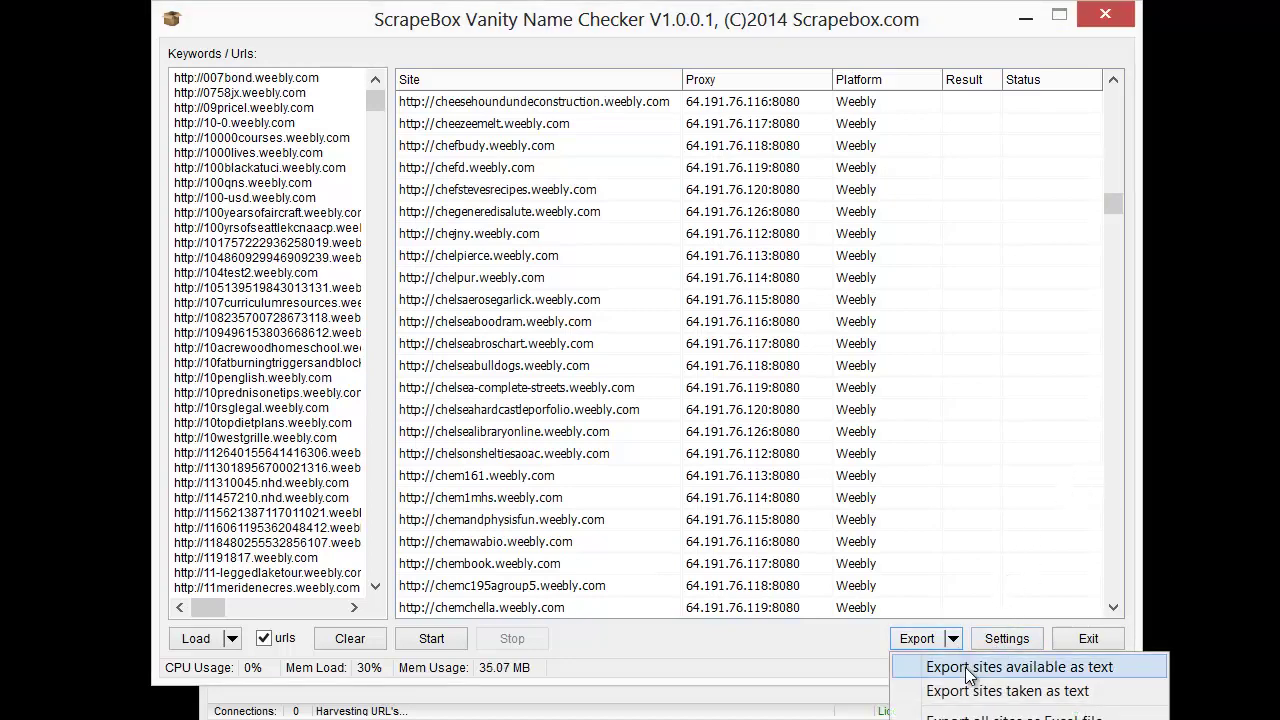
left_click(967, 671)
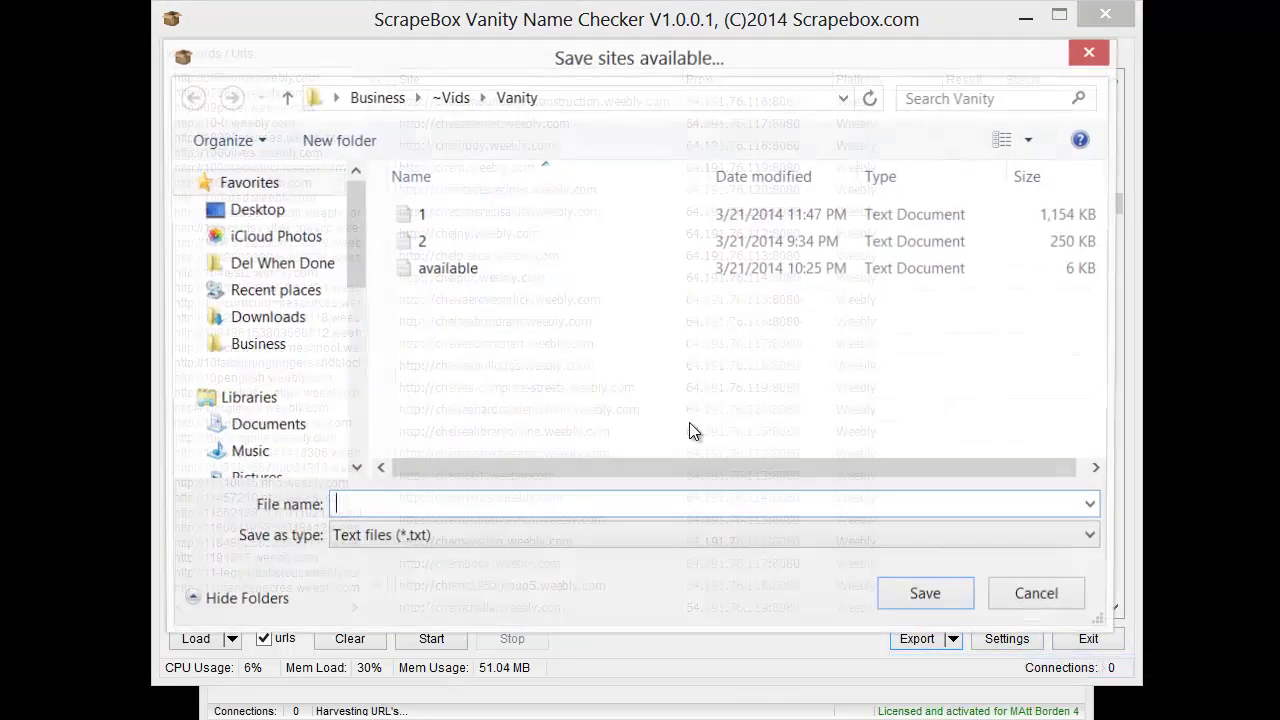
double_click(463, 272)
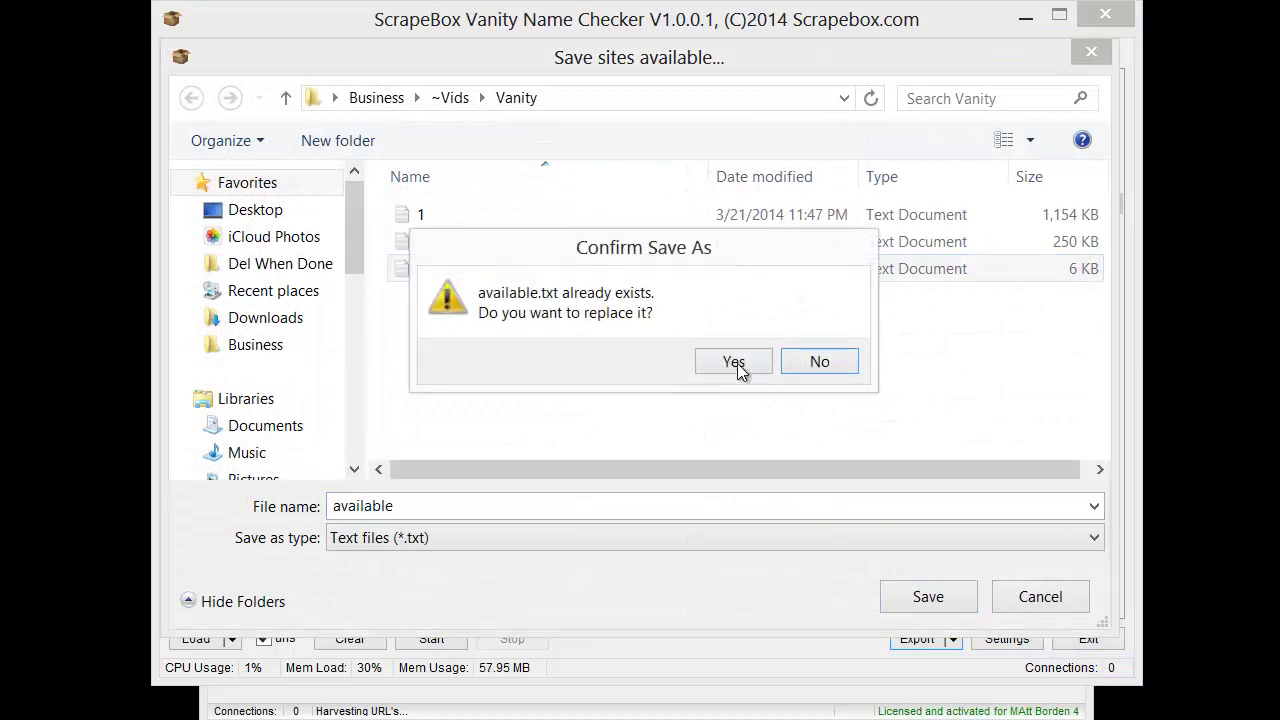
left_click(735, 361)
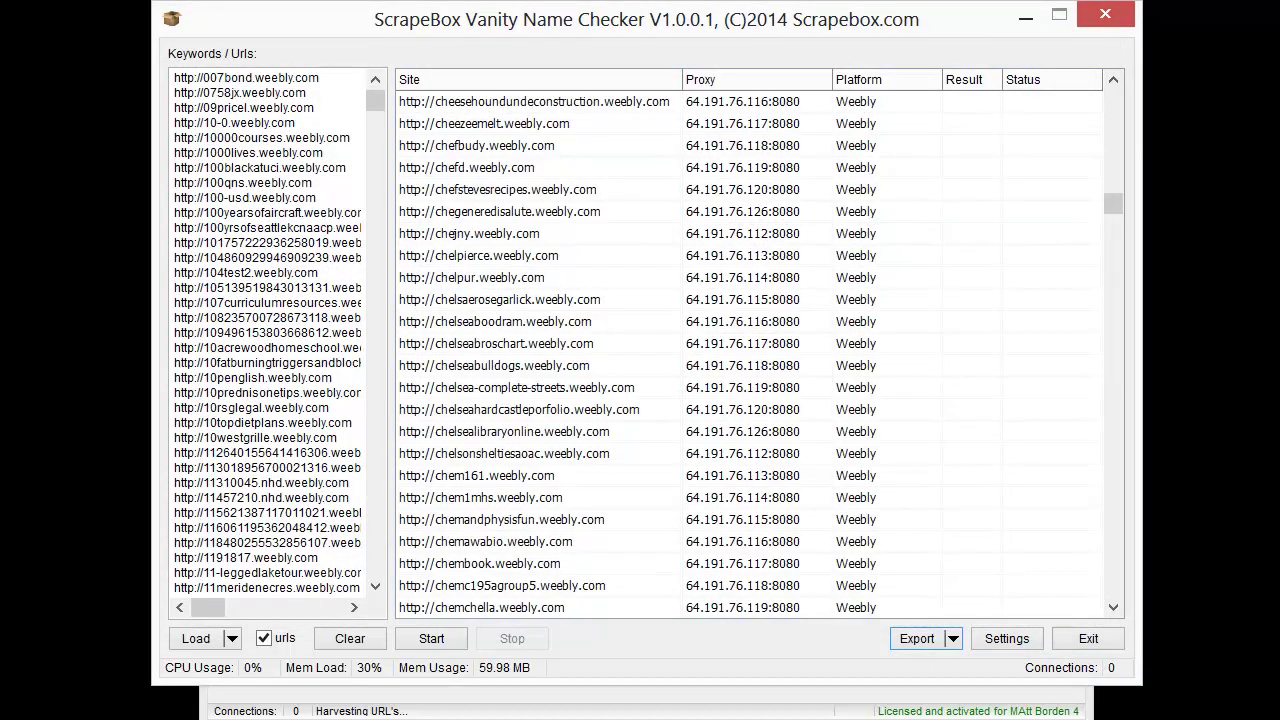
key("alt+Tab")
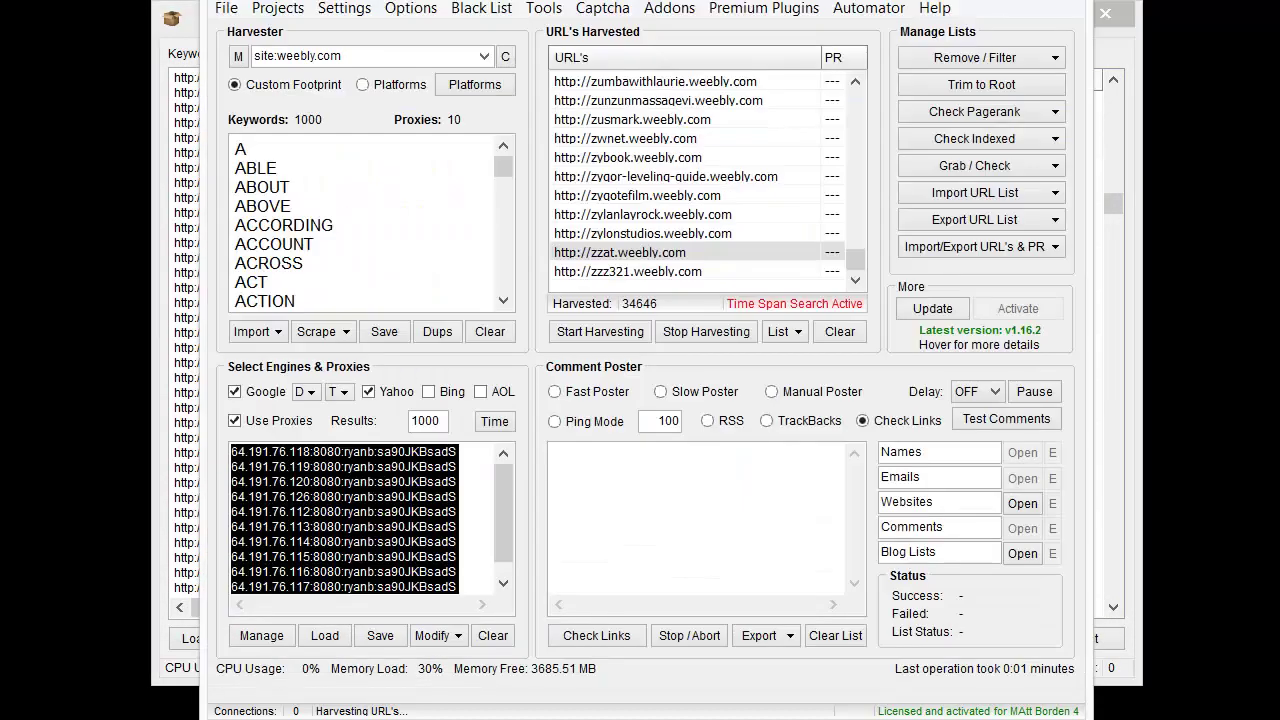
Clear the harvested URLs and import the 124 names from available.txt.
left_click(840, 340)
left_click(700, 440)
left_click(955, 193)
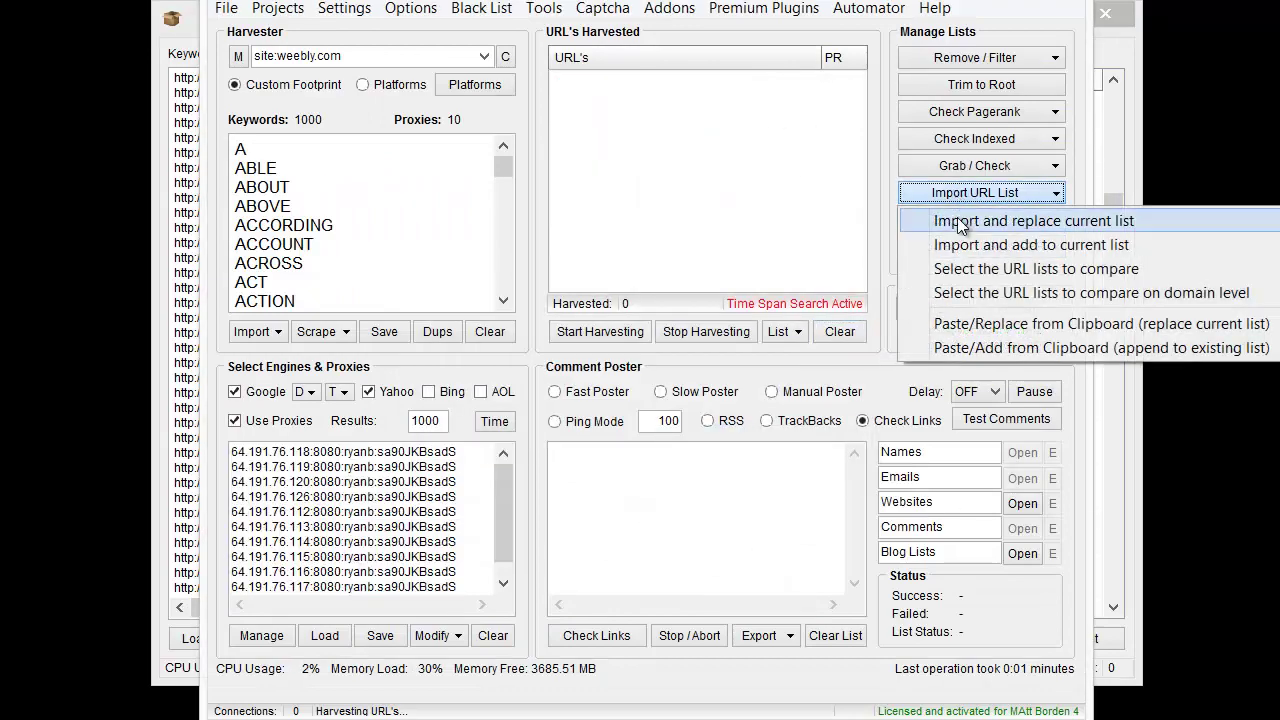
left_click(1000, 246)
left_click(505, 252)
double_click(505, 252)
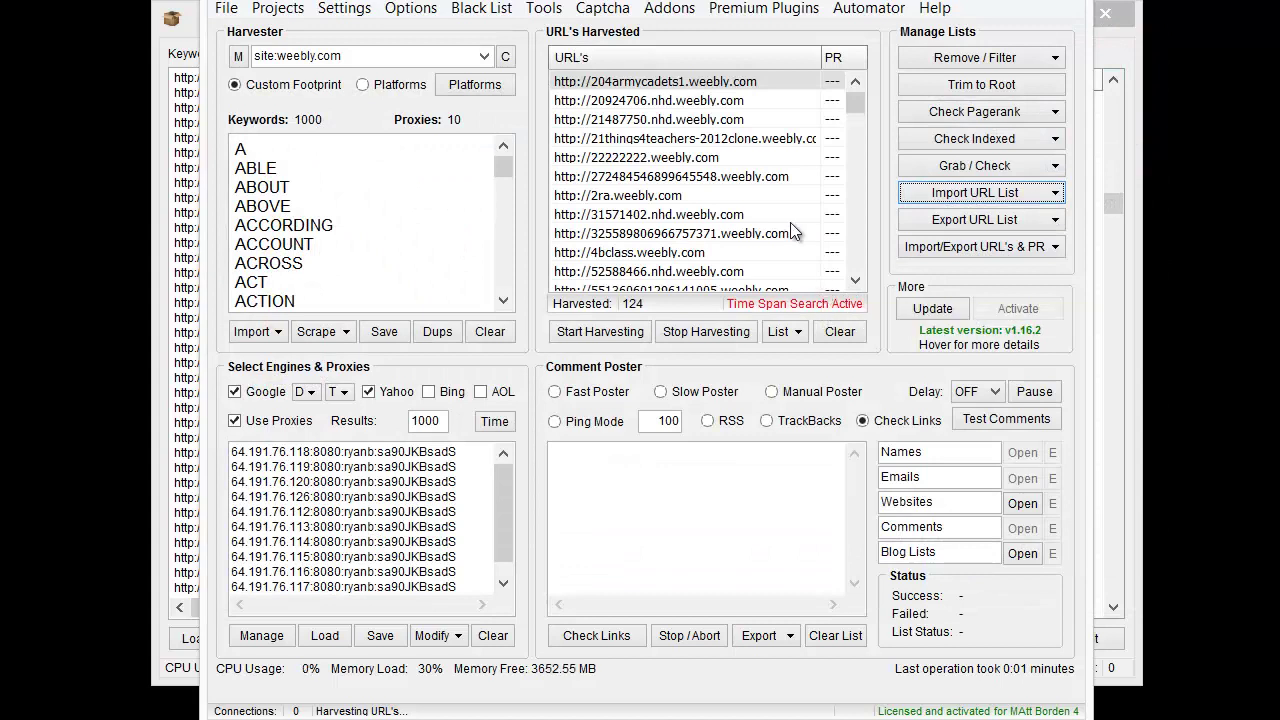
Fetch the PageRank of all 124 URLs and sort them highest PR first.
left_click(965, 115)
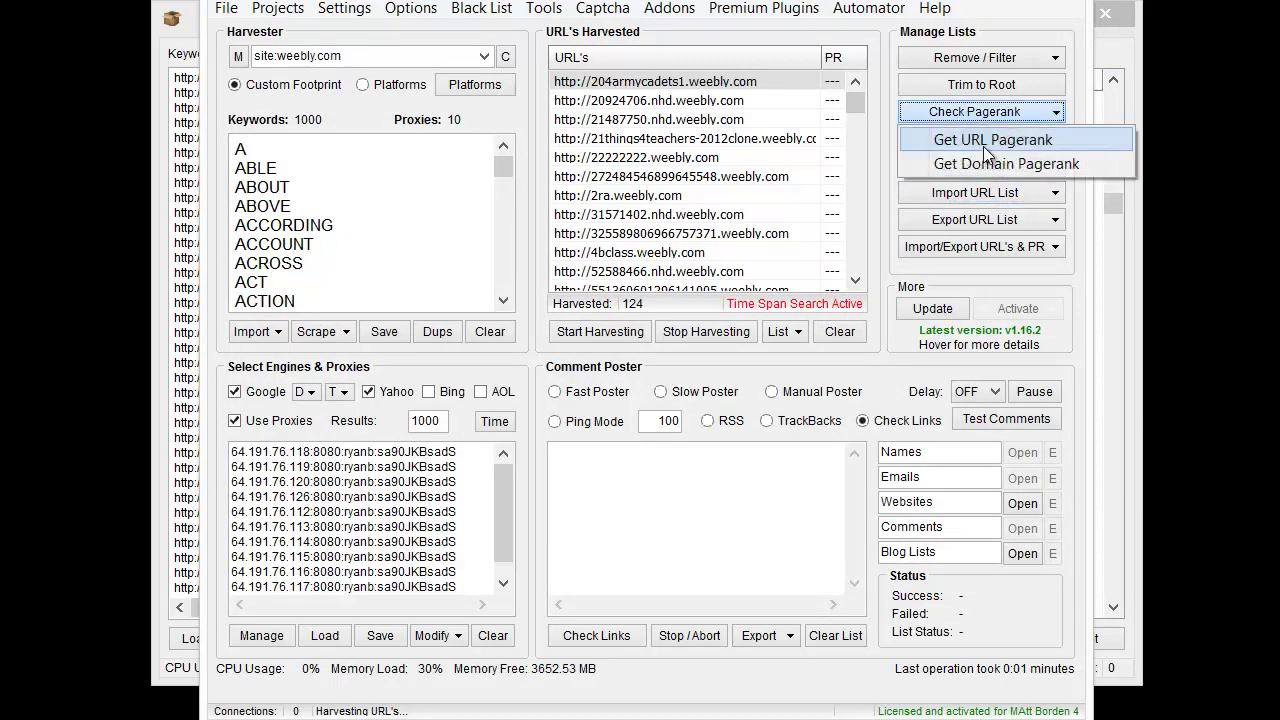
left_click(983, 146)
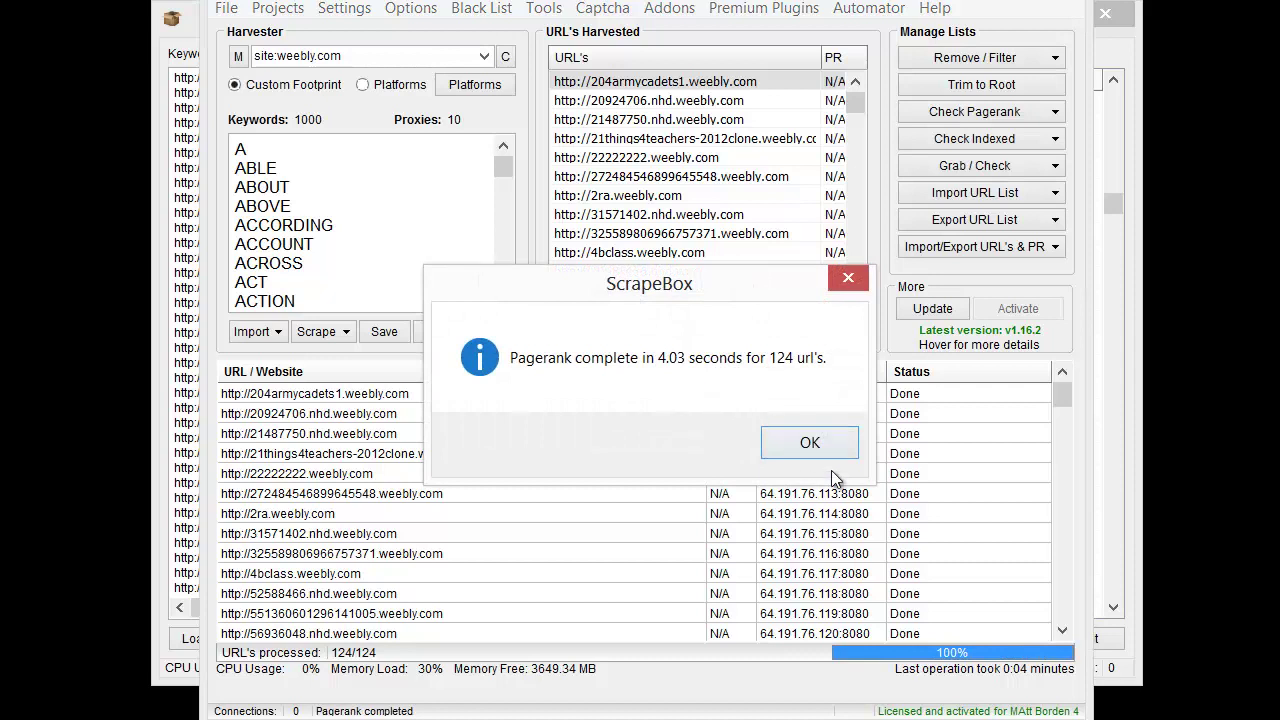
left_click(829, 442)
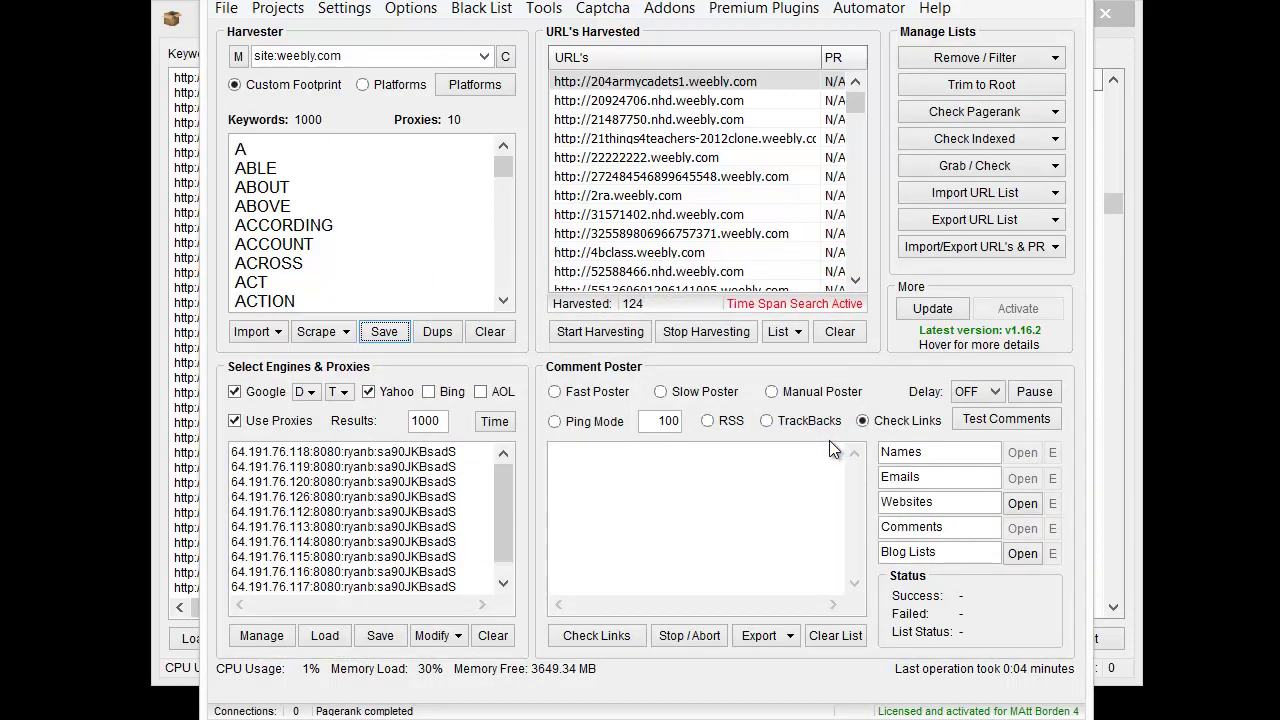
left_click(834, 57)
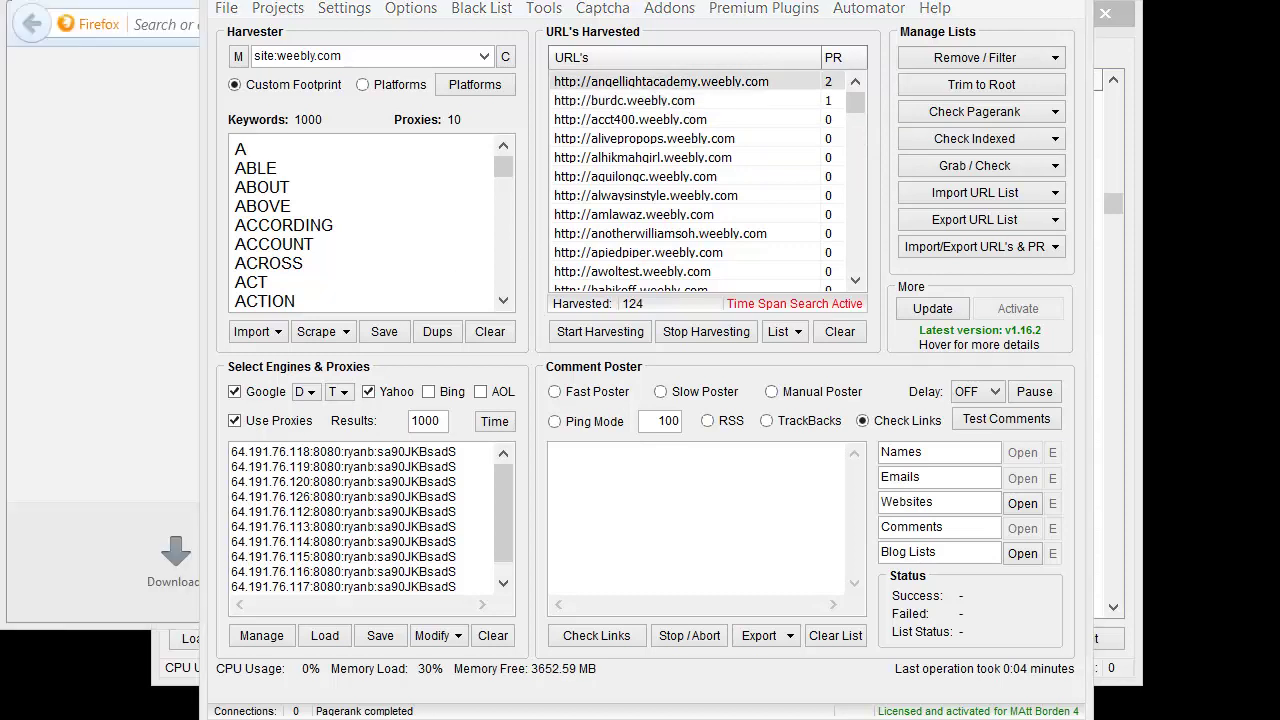
right_click(641, 83)
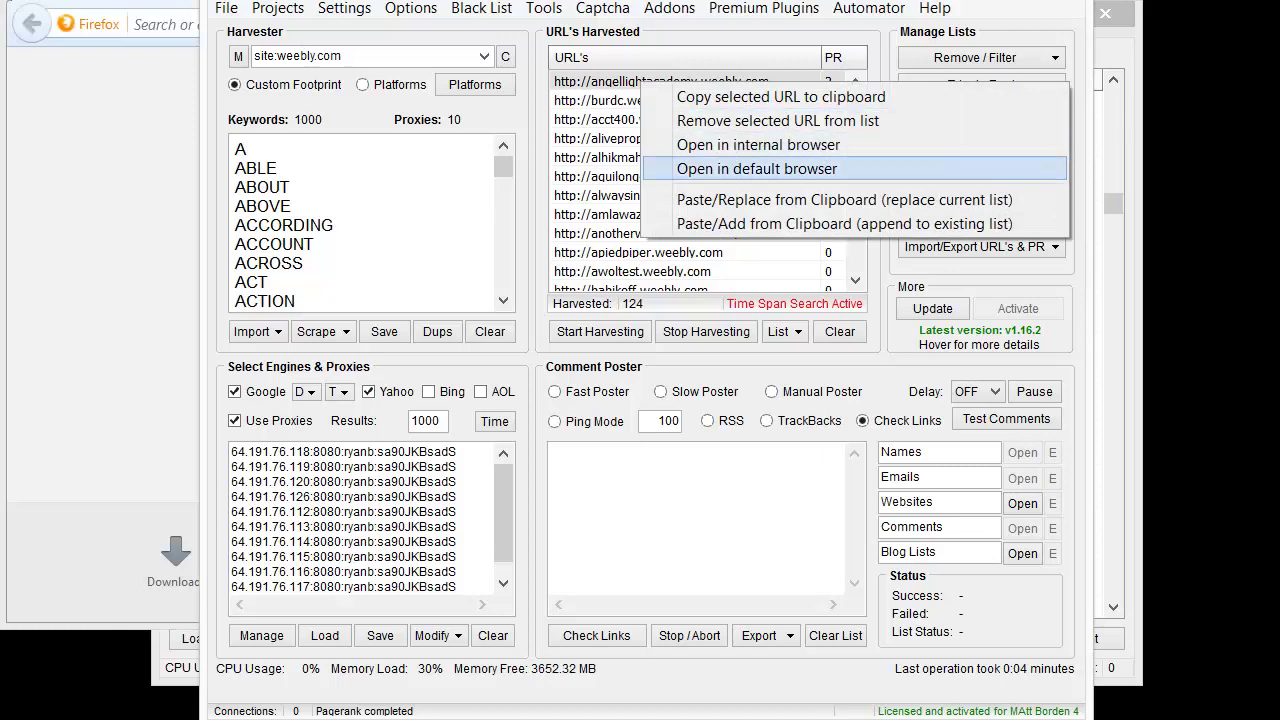
Open angellightacademy.weebly.com in Firefox (Site Not Published), then select burdc.weebly.com in ScrapeBox.
left_click(757, 168)
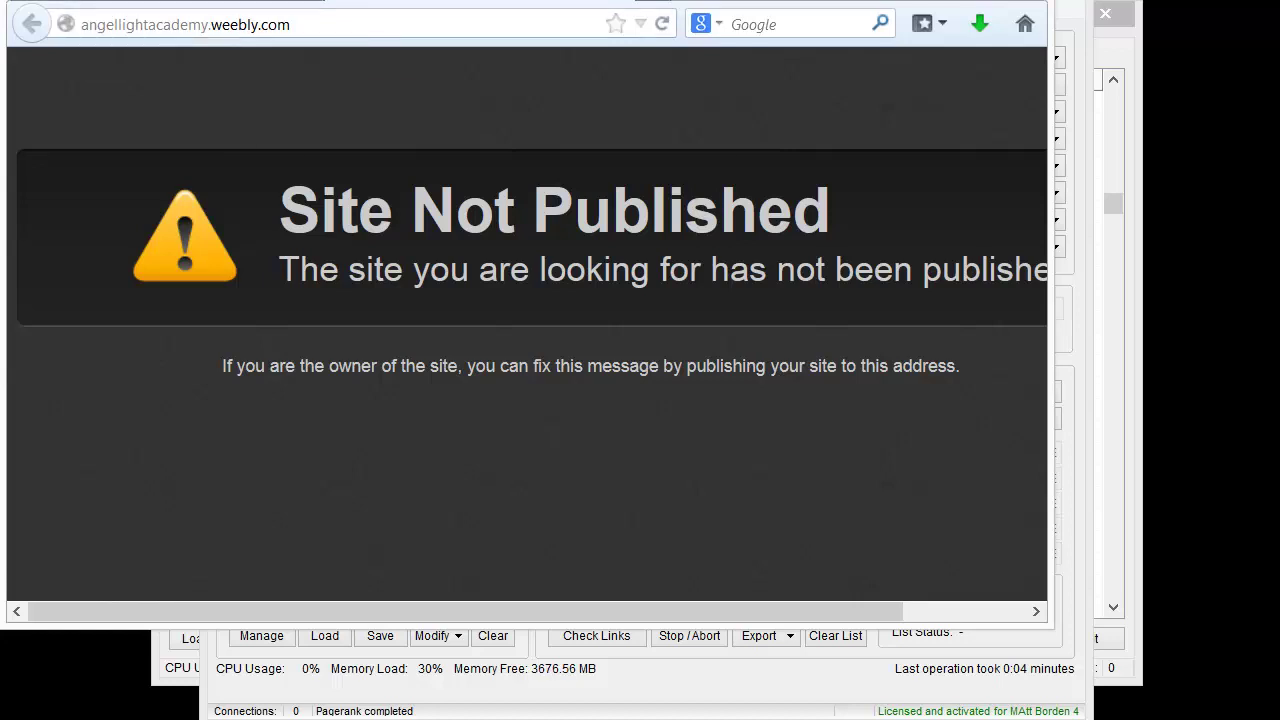
key("alt+Tab")
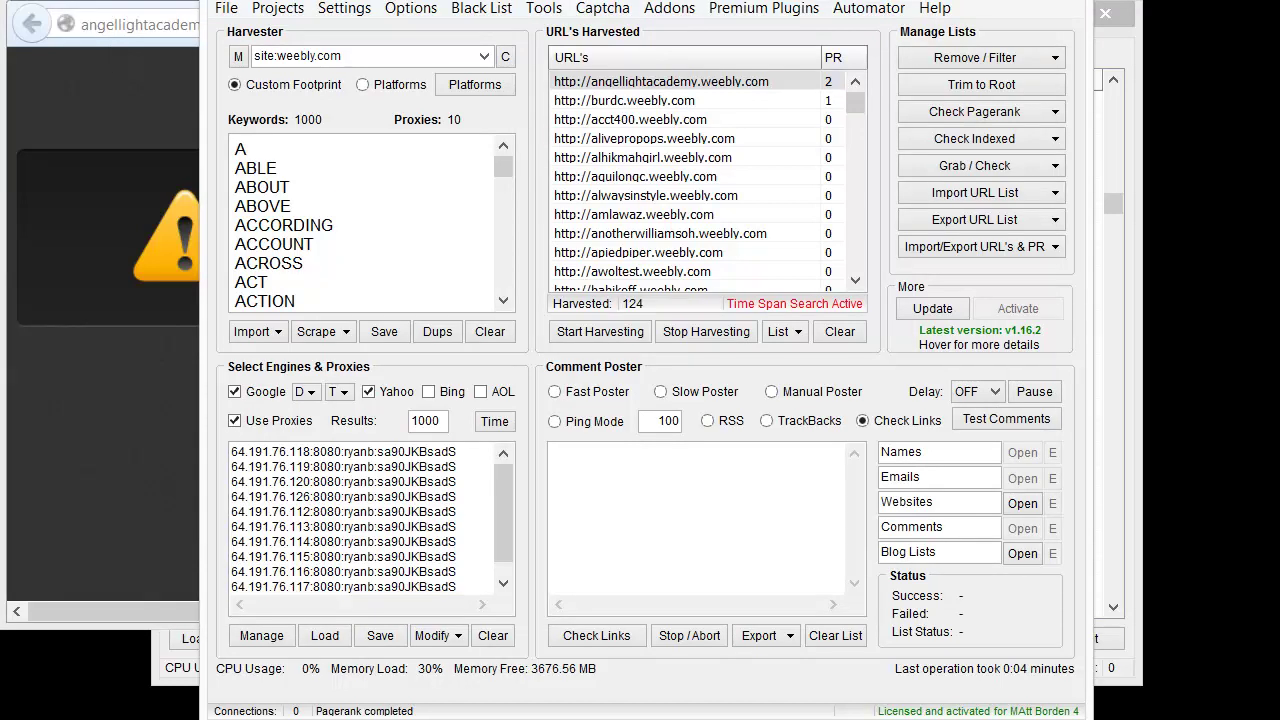
left_click(650, 100)
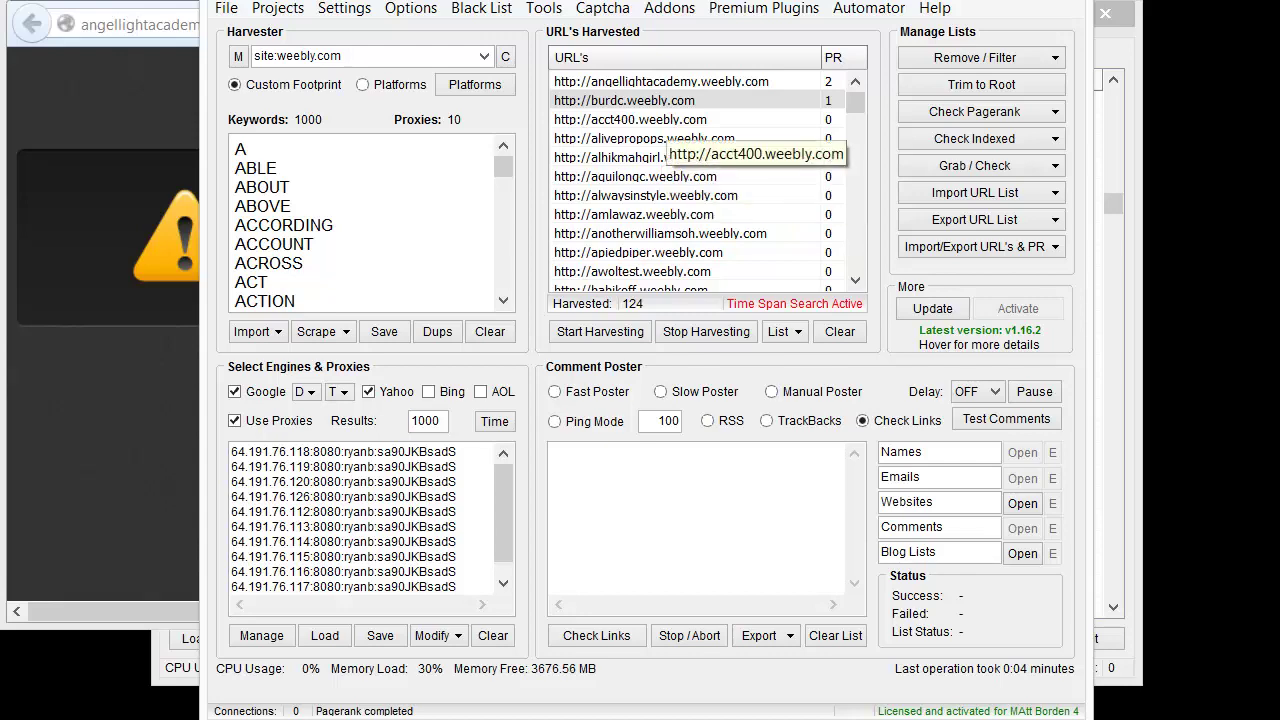
scroll(698, 184, "down", 10)
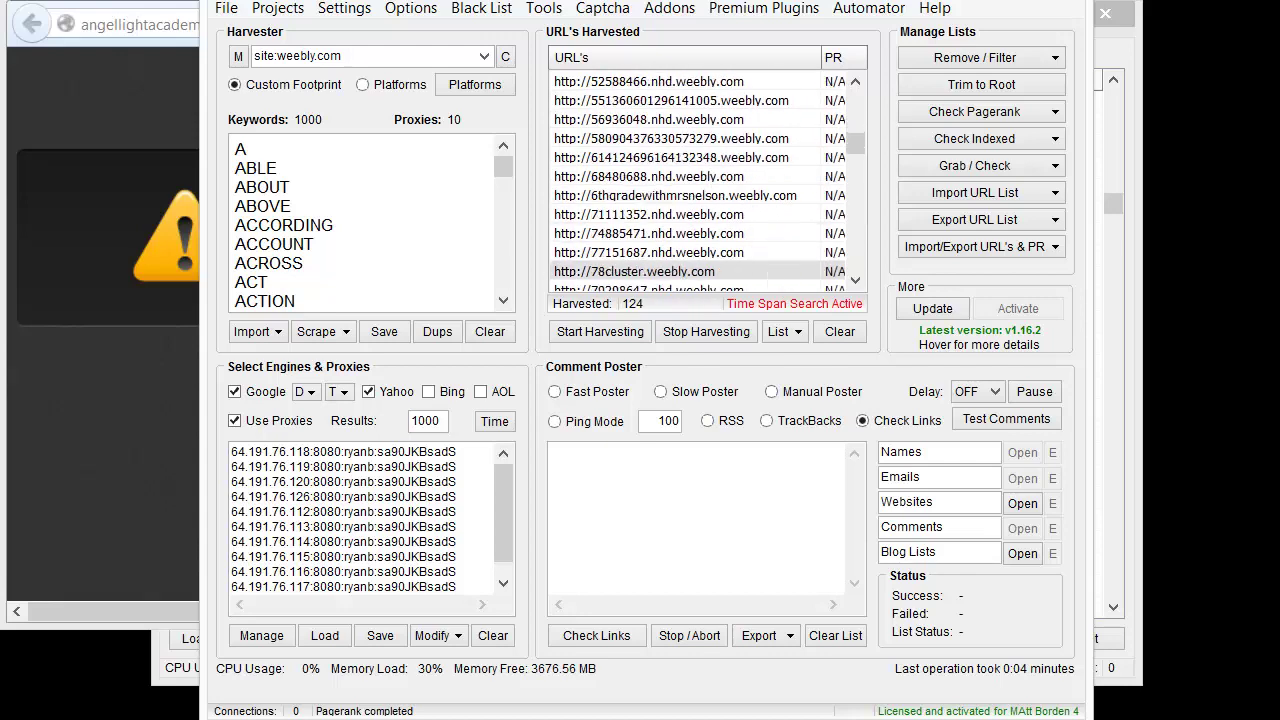
scroll(698, 184, "up", 10)
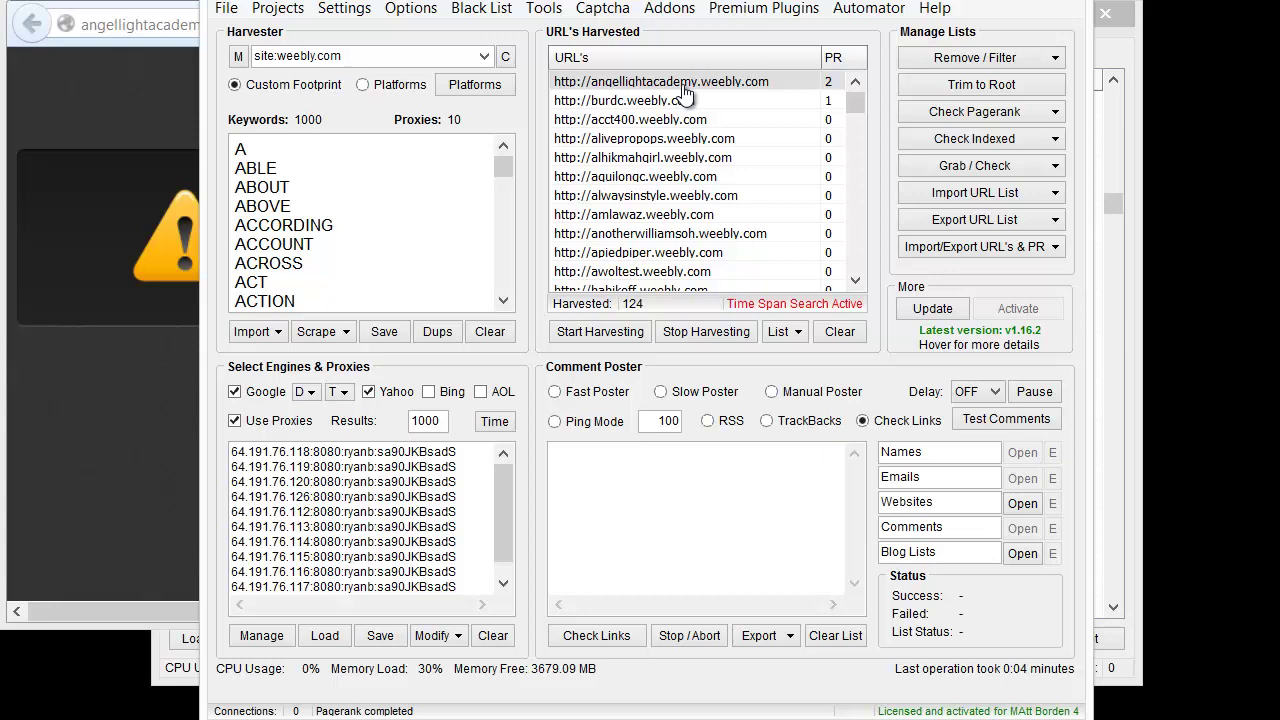
key("alt+p")
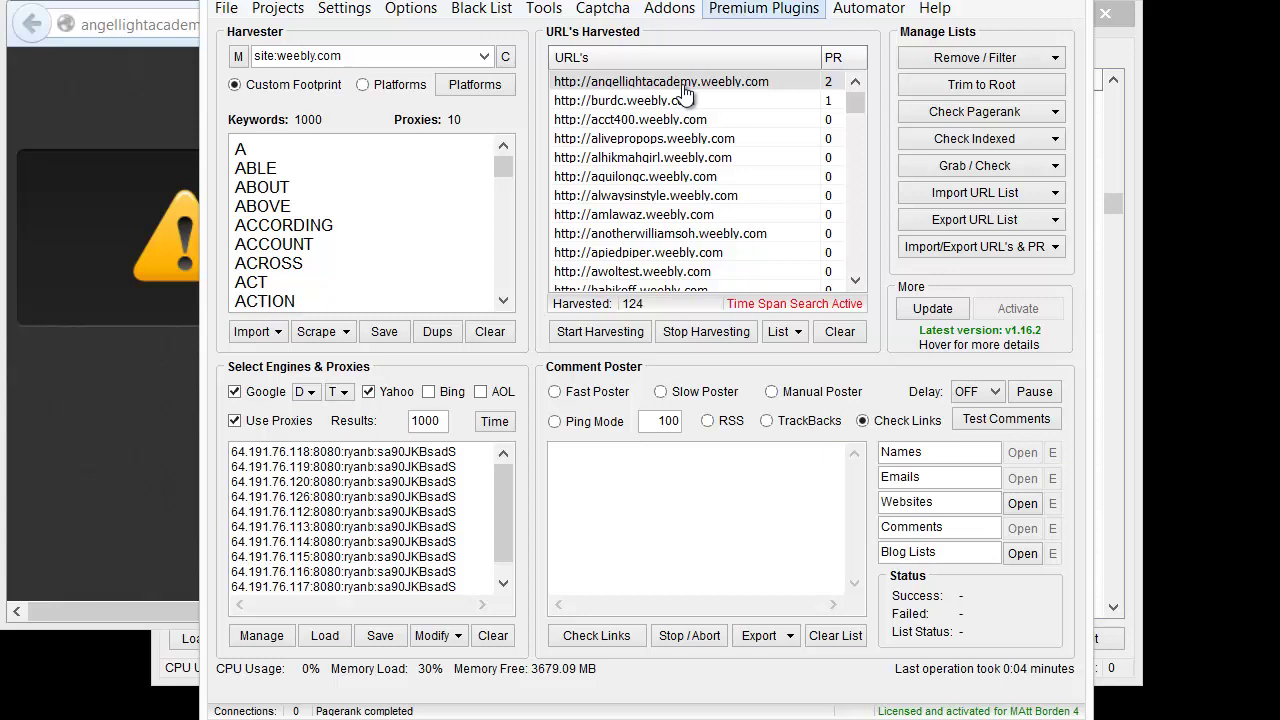
key("Down")
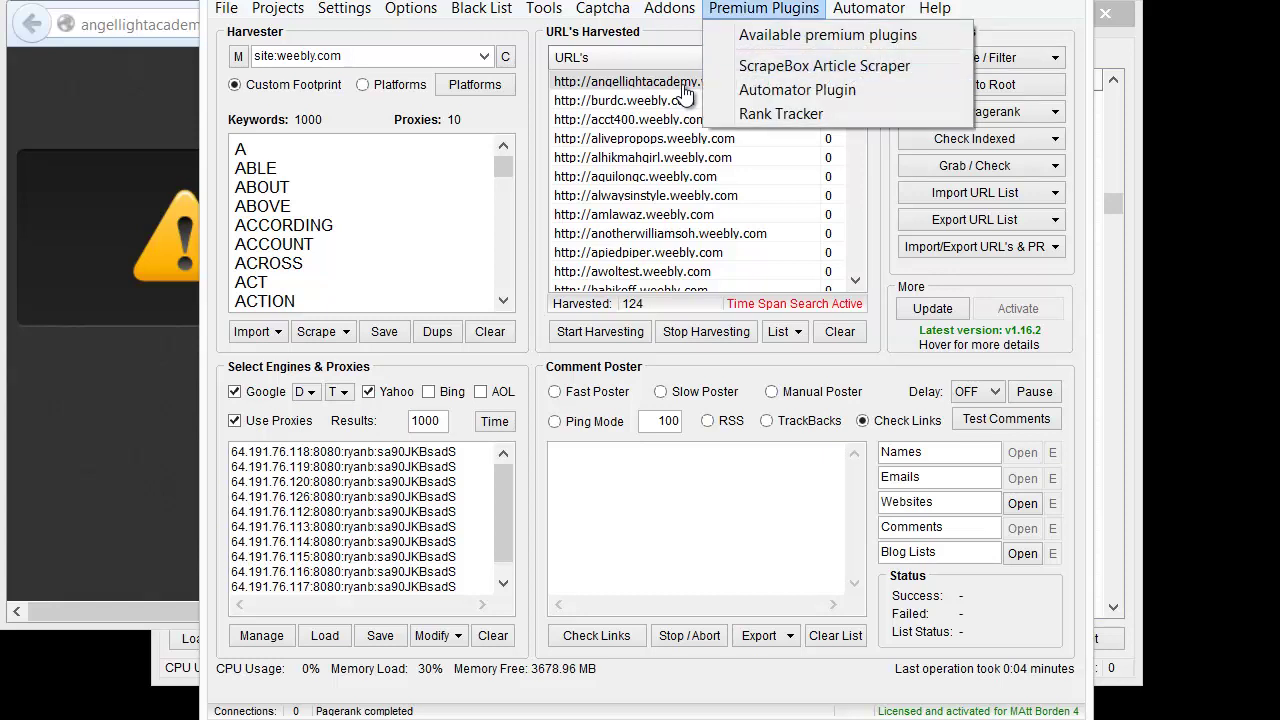
key("Escape")
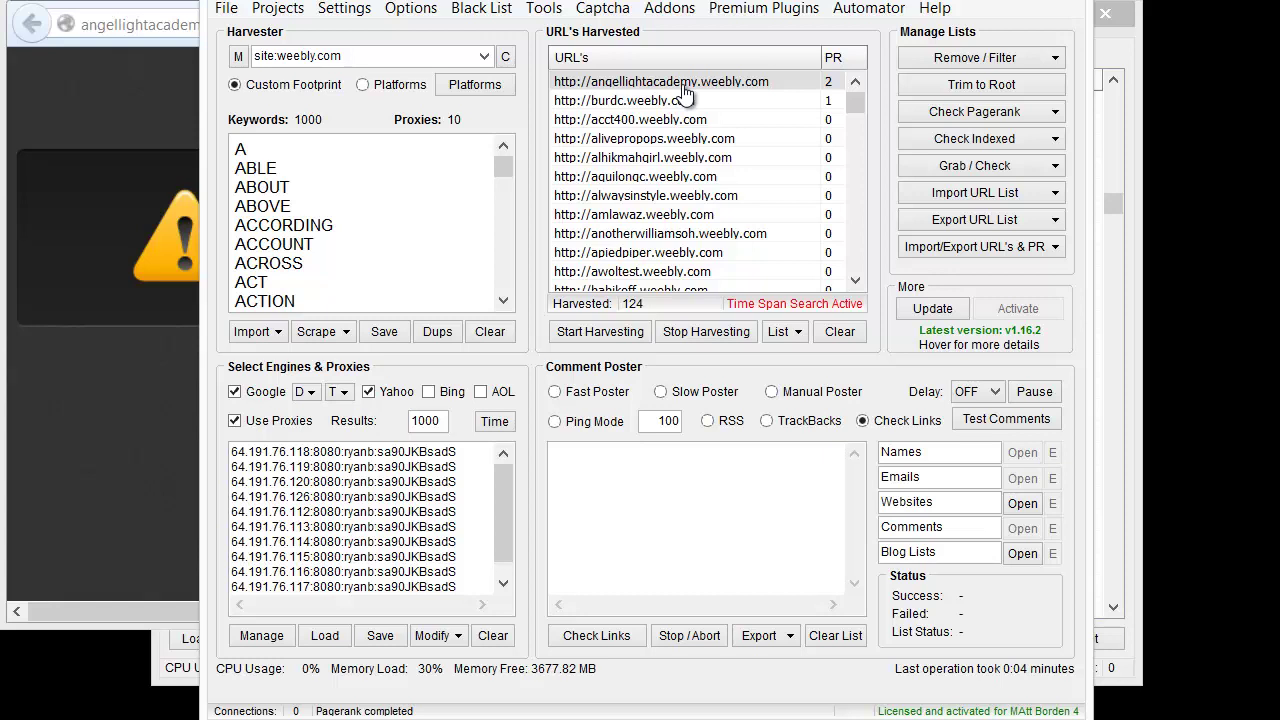
key("Left")
key("Right")
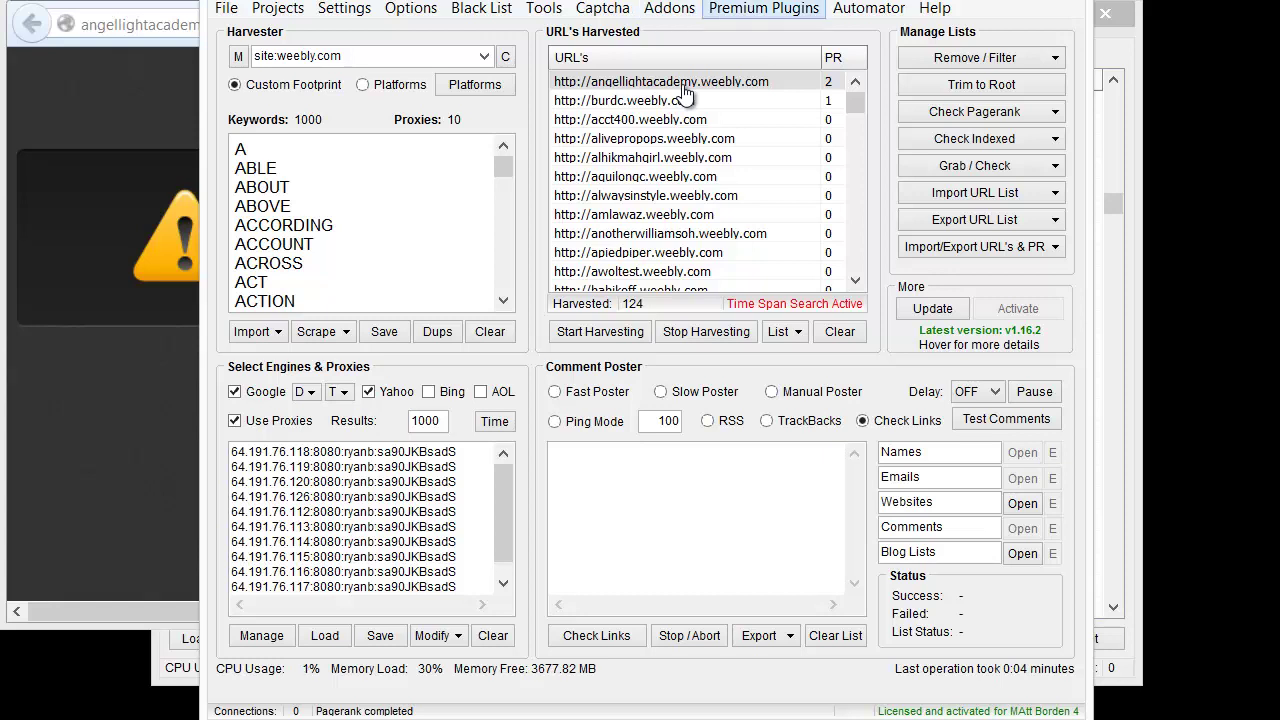
key("Down")
key("Down")
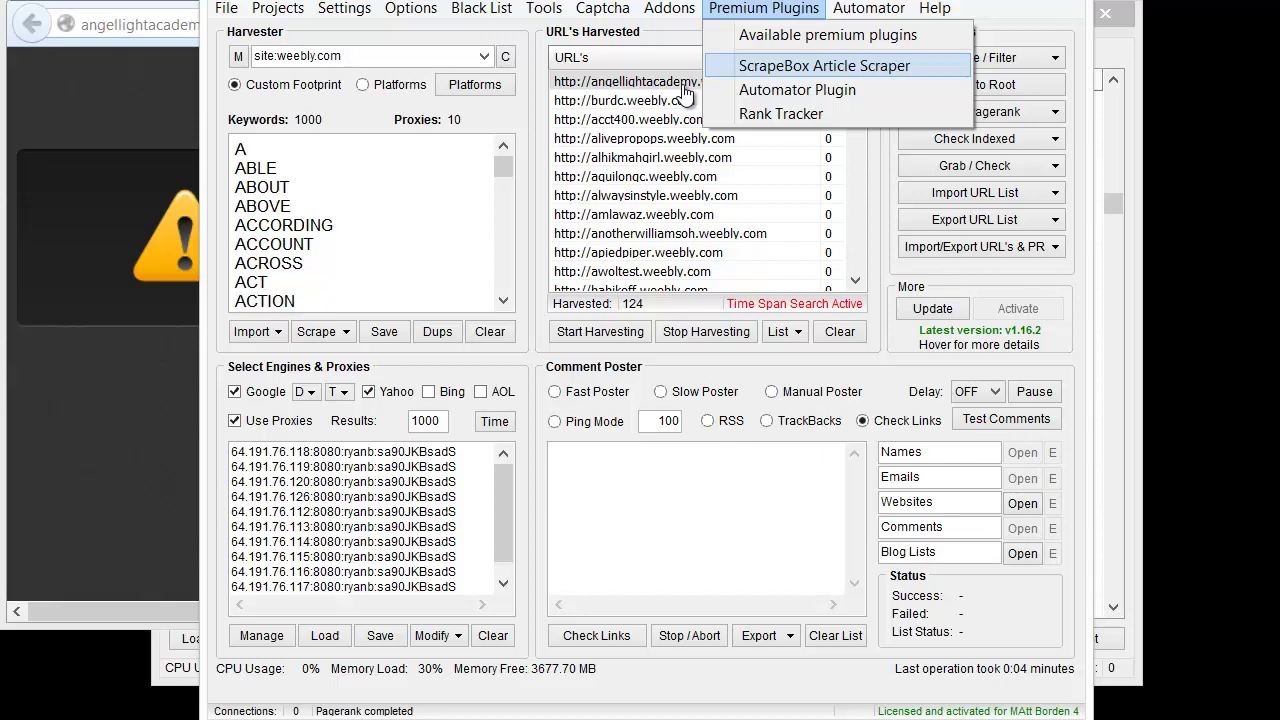
left_click(685, 92)
left_click(685, 92)
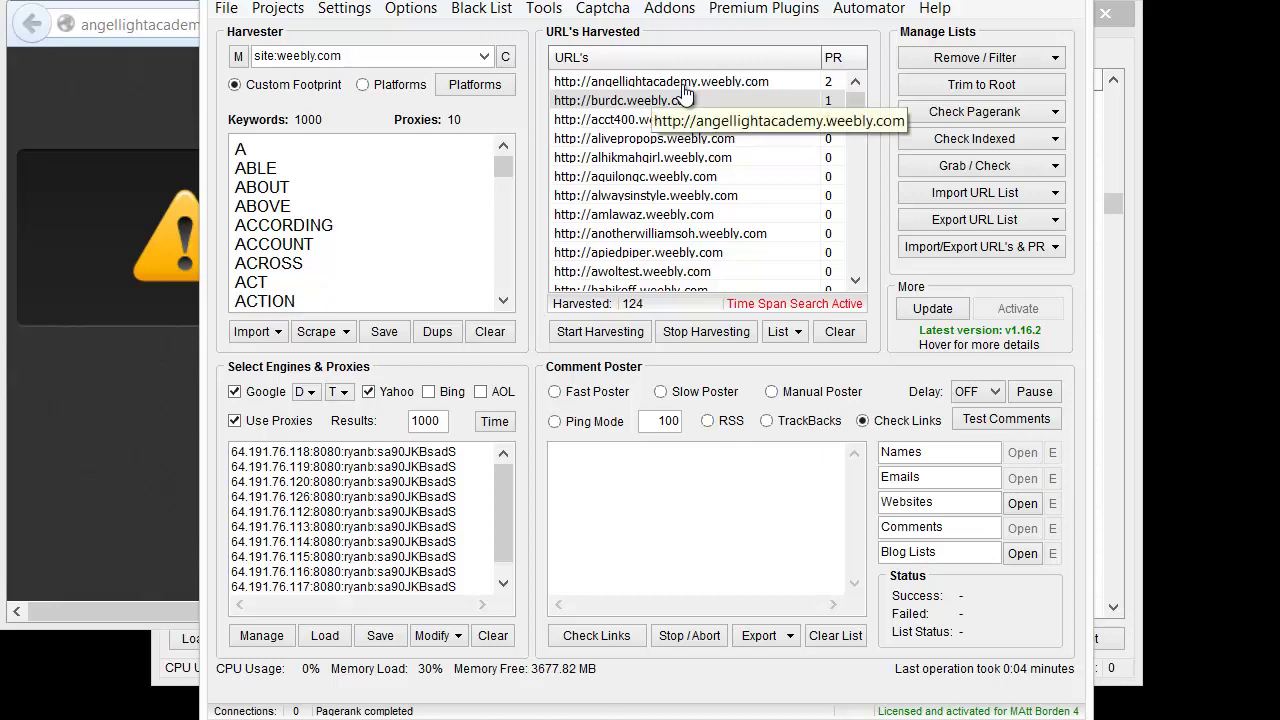
Launch the ScrapeBox Backlink Checker addon from the Addons menu.
key("alt+a")
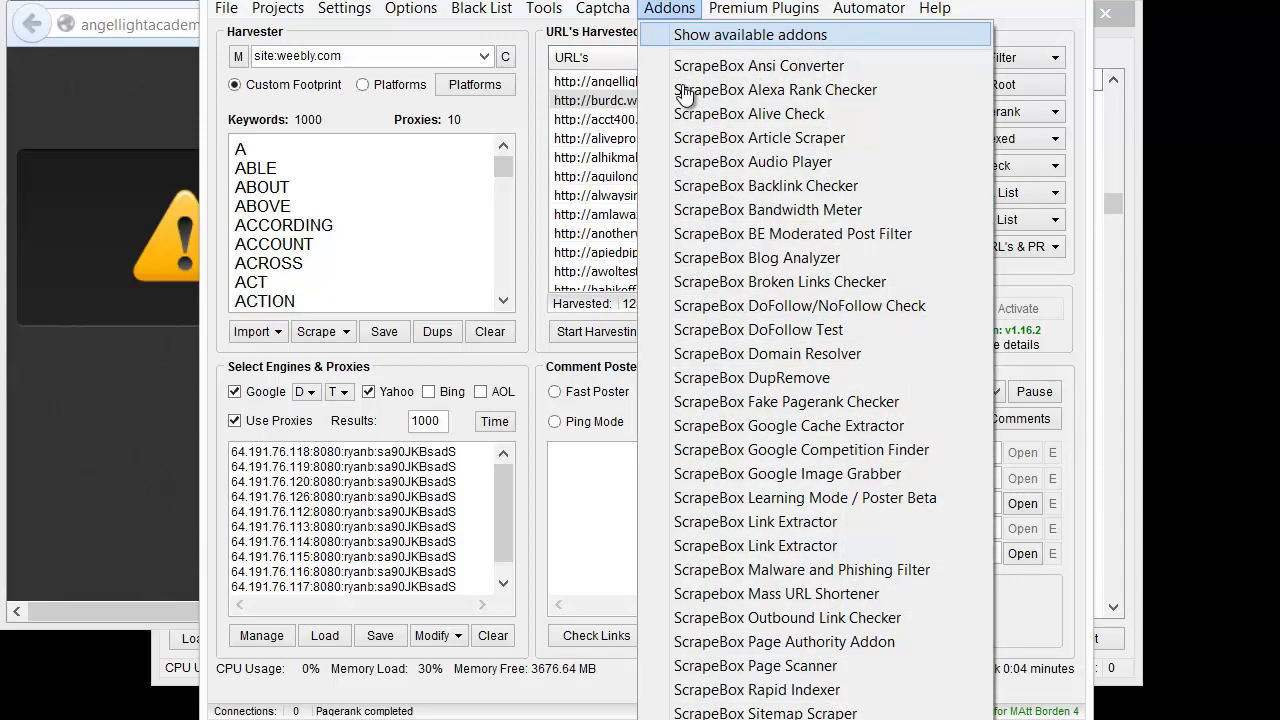
key("Down")
key("Down")
key("Down")
key("Down")
key("Down")
key("Down")
key("Down")
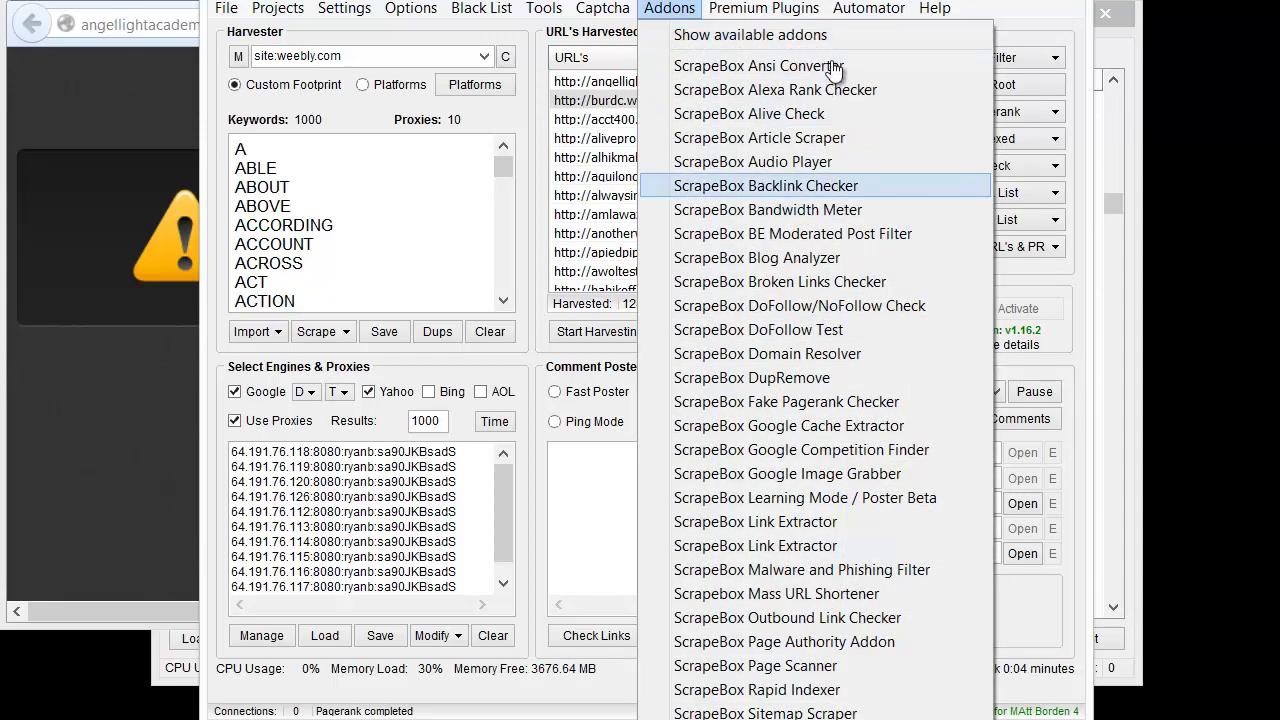
key("Escape")
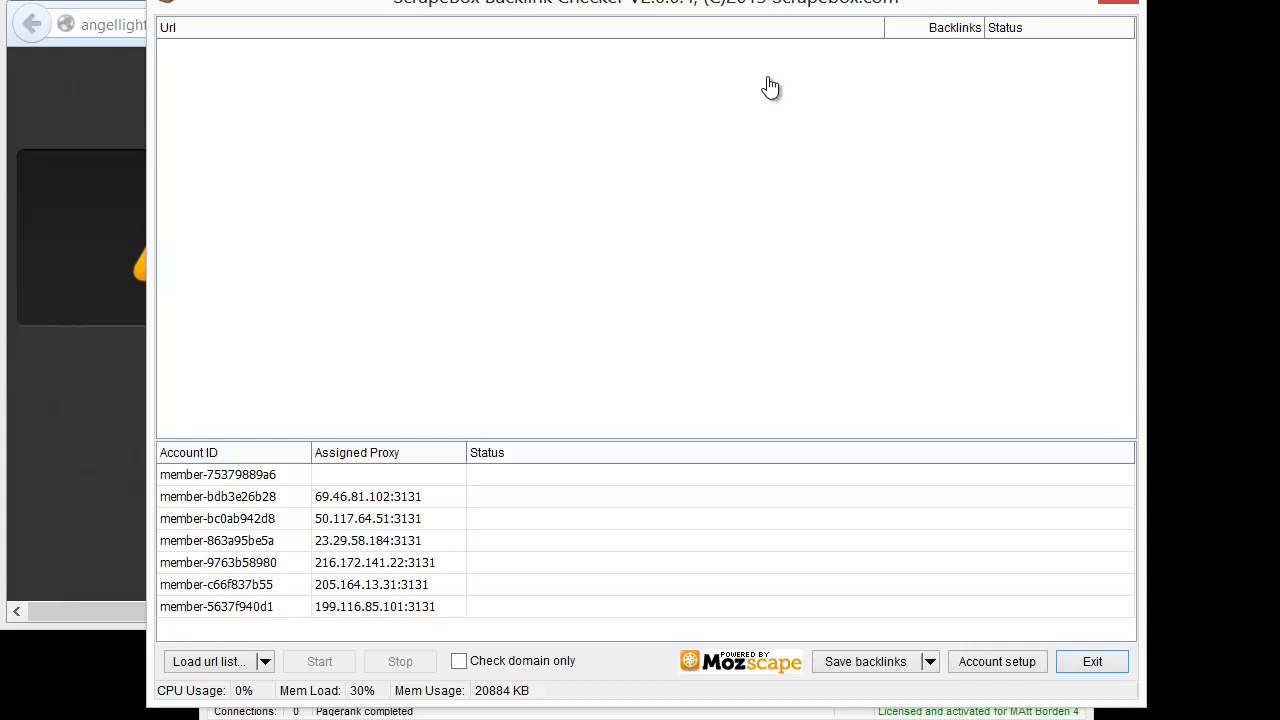
Load the harvester's weebly URLs into the Backlink Checker, start checking, then abort the run.
left_click(208, 661)
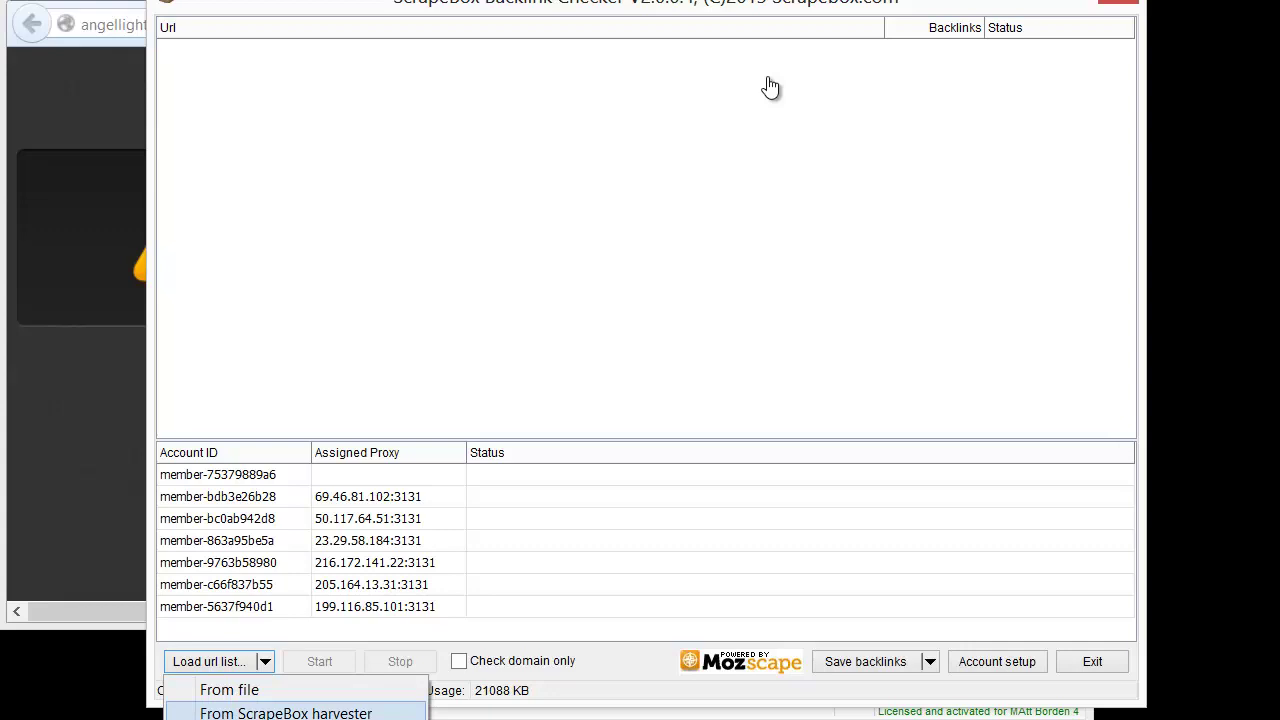
left_click(285, 713)
left_click(319, 661)
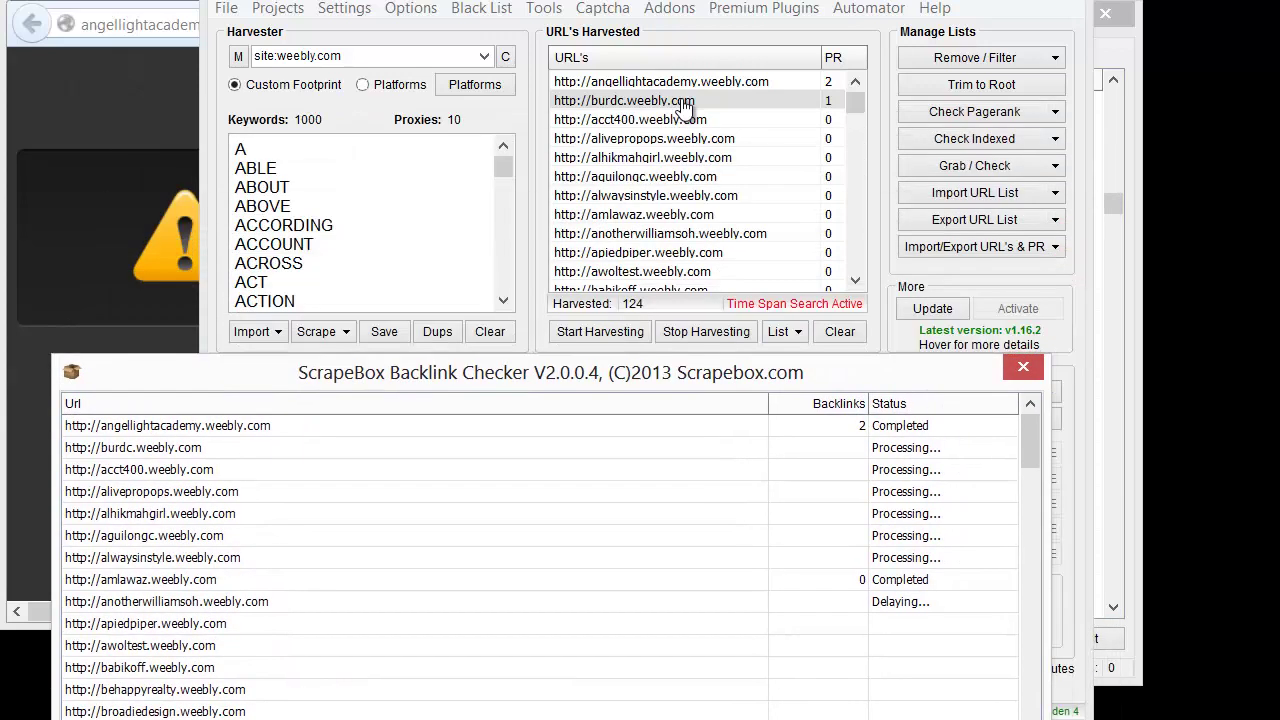
left_click(685, 107)
scroll(670, 150, "down", 10)
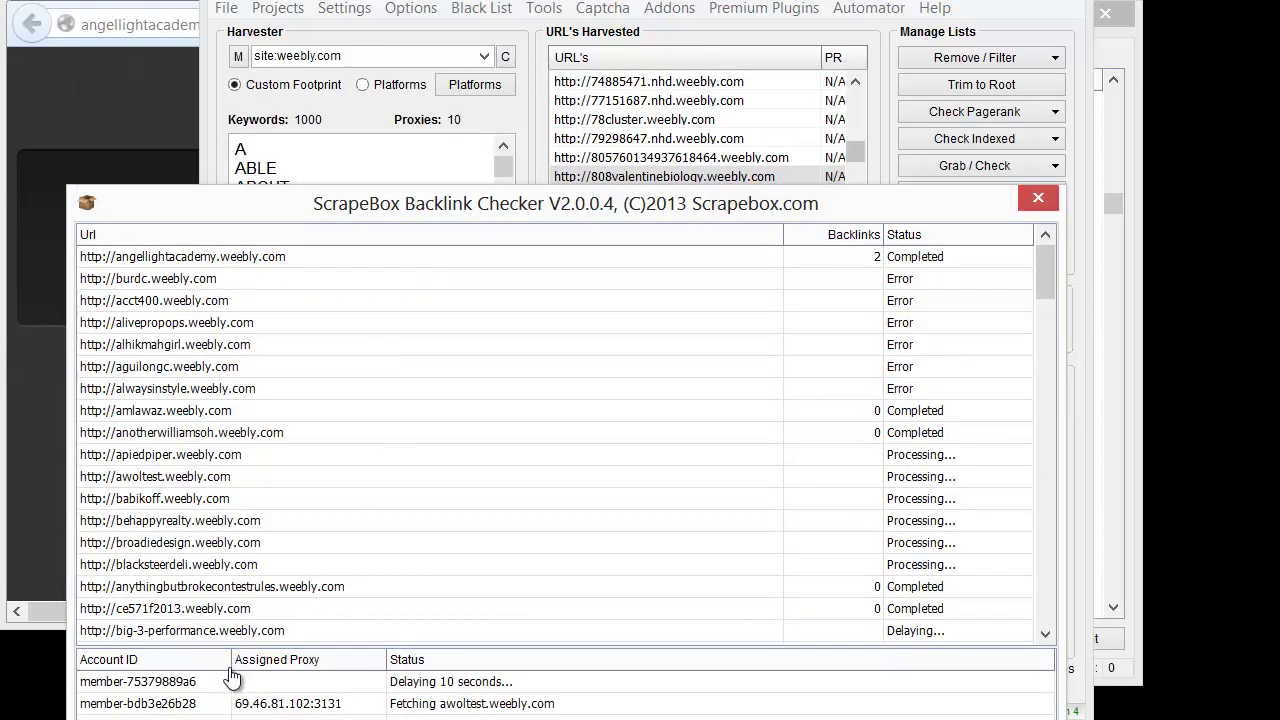
key("space")
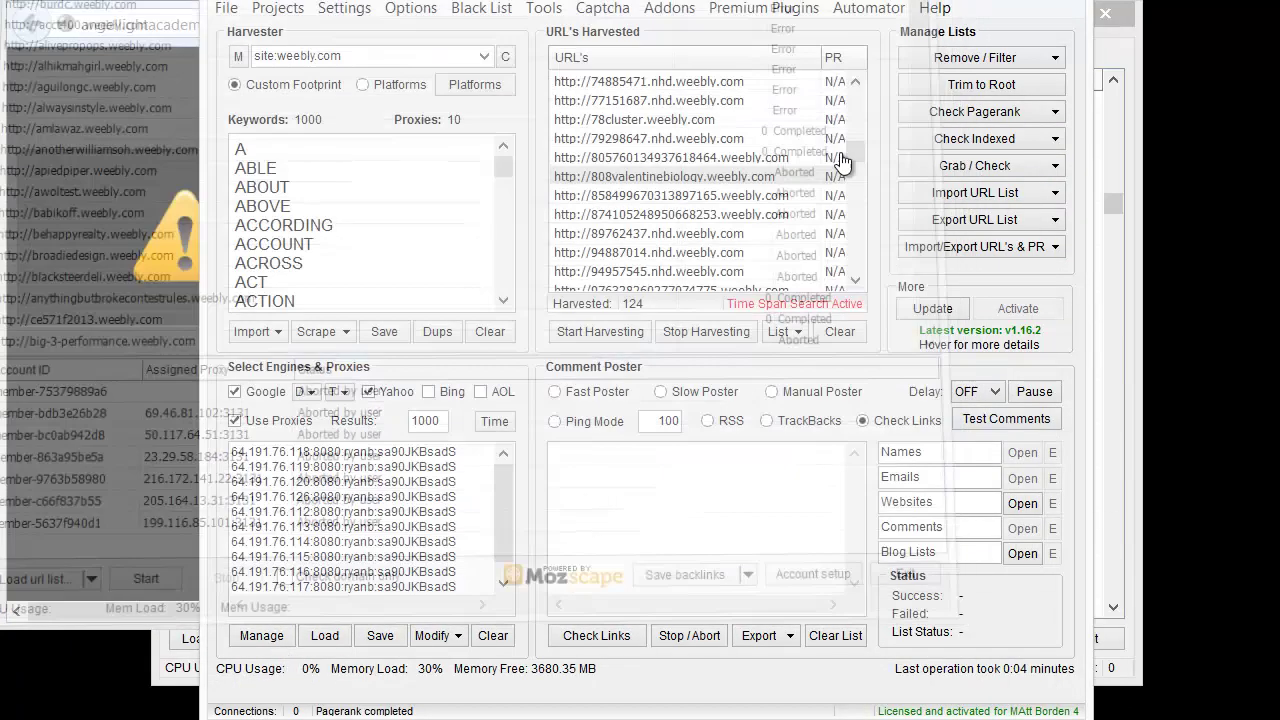
Open and close the Page Authority Addon, then launch the Alexa Rank Checker addon.
key("alt+a")
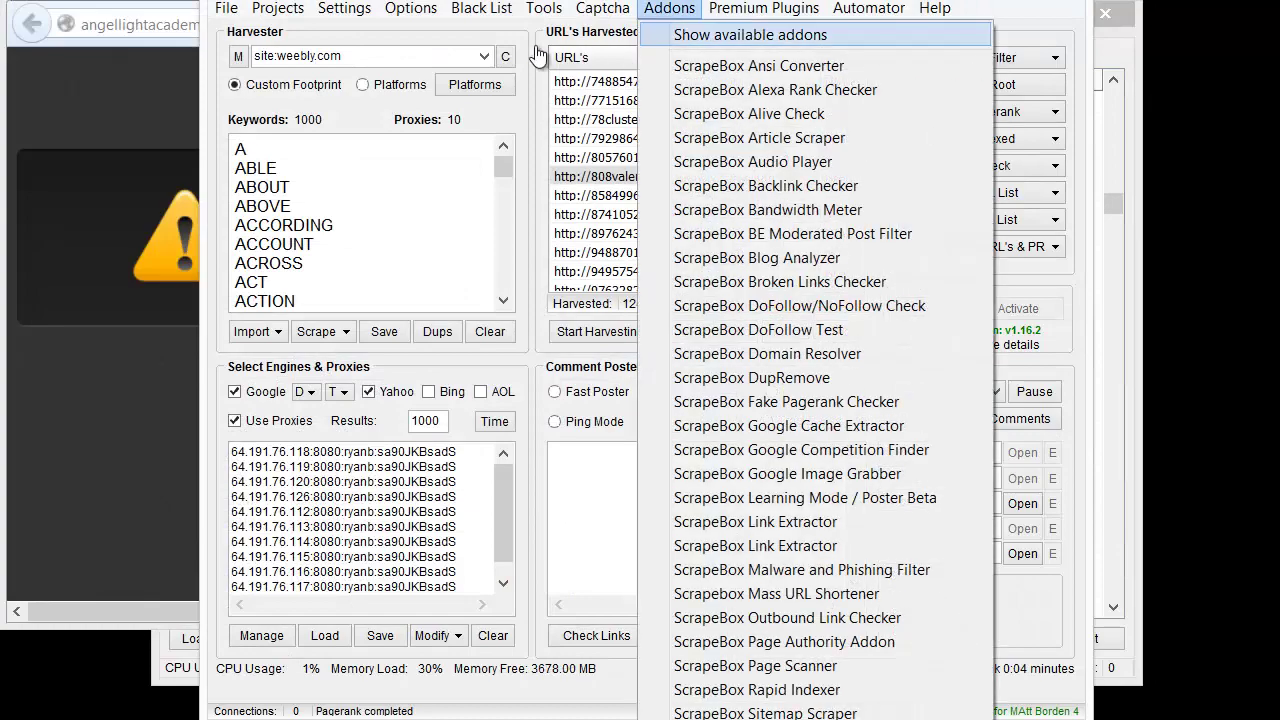
key("Down")
key("Down")
key("Down")
key("Down")
key("Down")
key("Down")
key("Down")
key("Down")
key("Down")
key("Down")
key("Down")
key("Down")
key("Down")
key("Down")
key("Down")
key("Down")
key("Down")
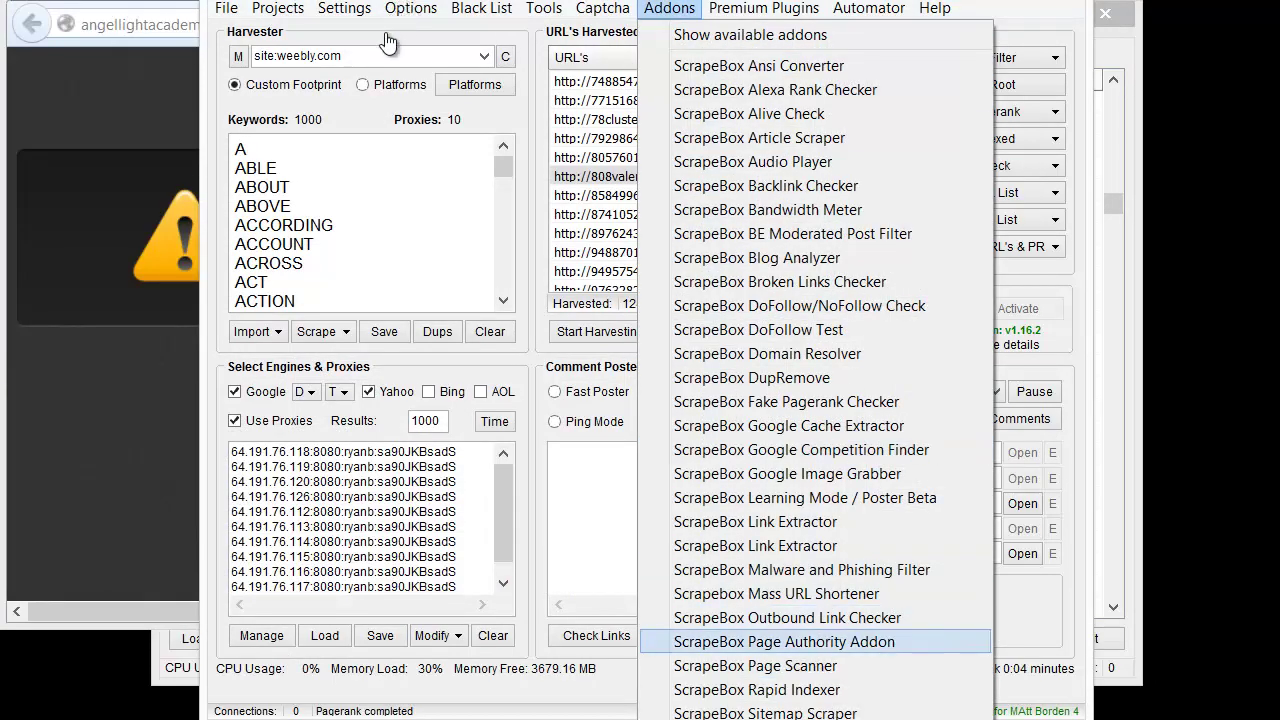
left_click(975, 57)
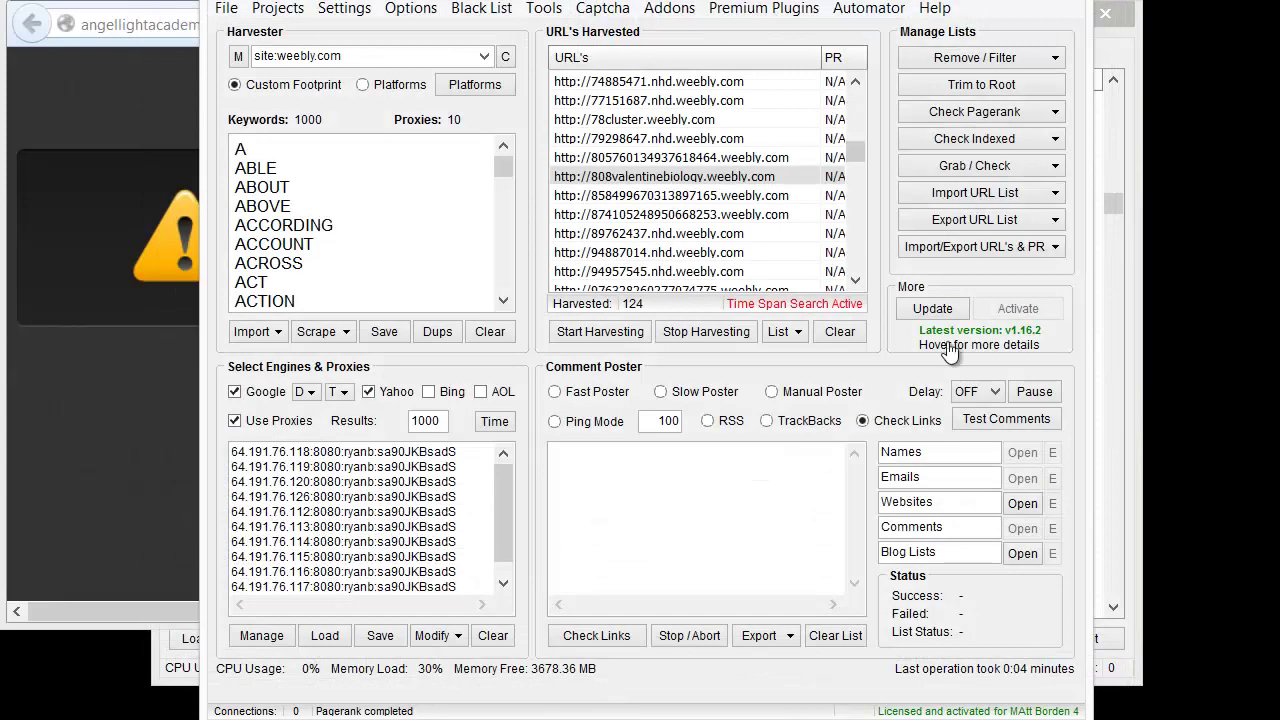
left_click(669, 8)
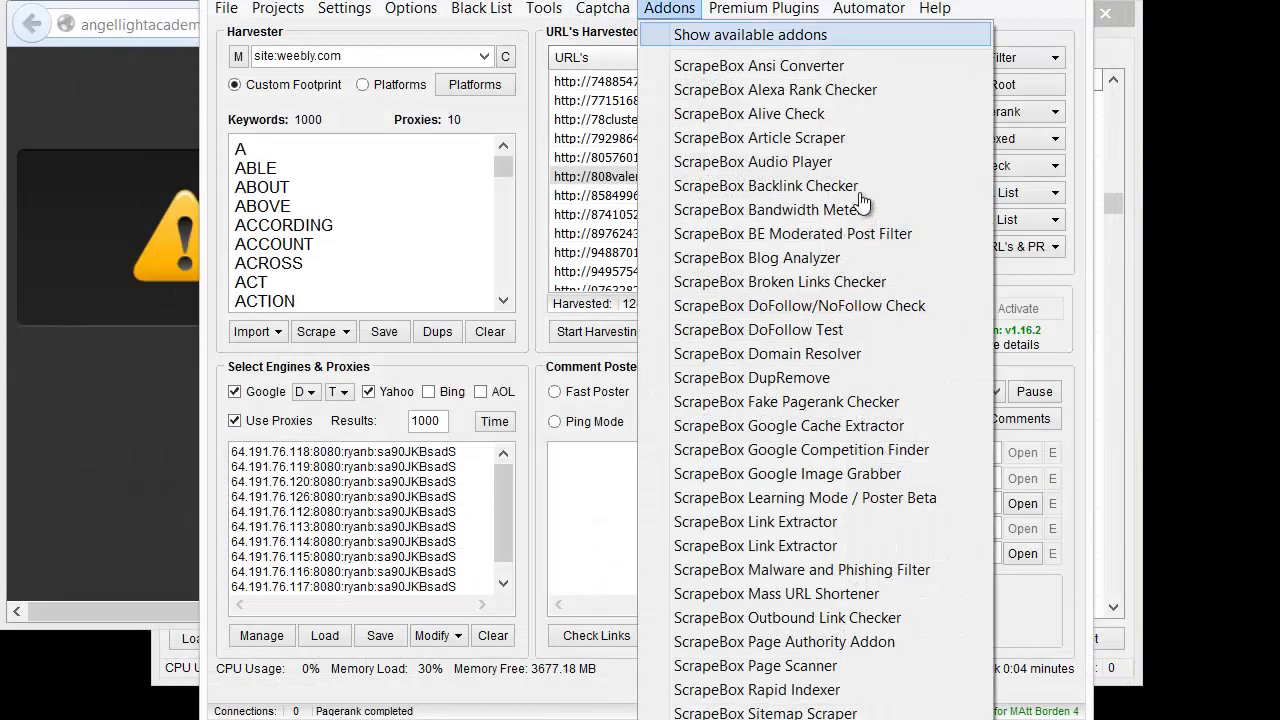
left_click(800, 89)
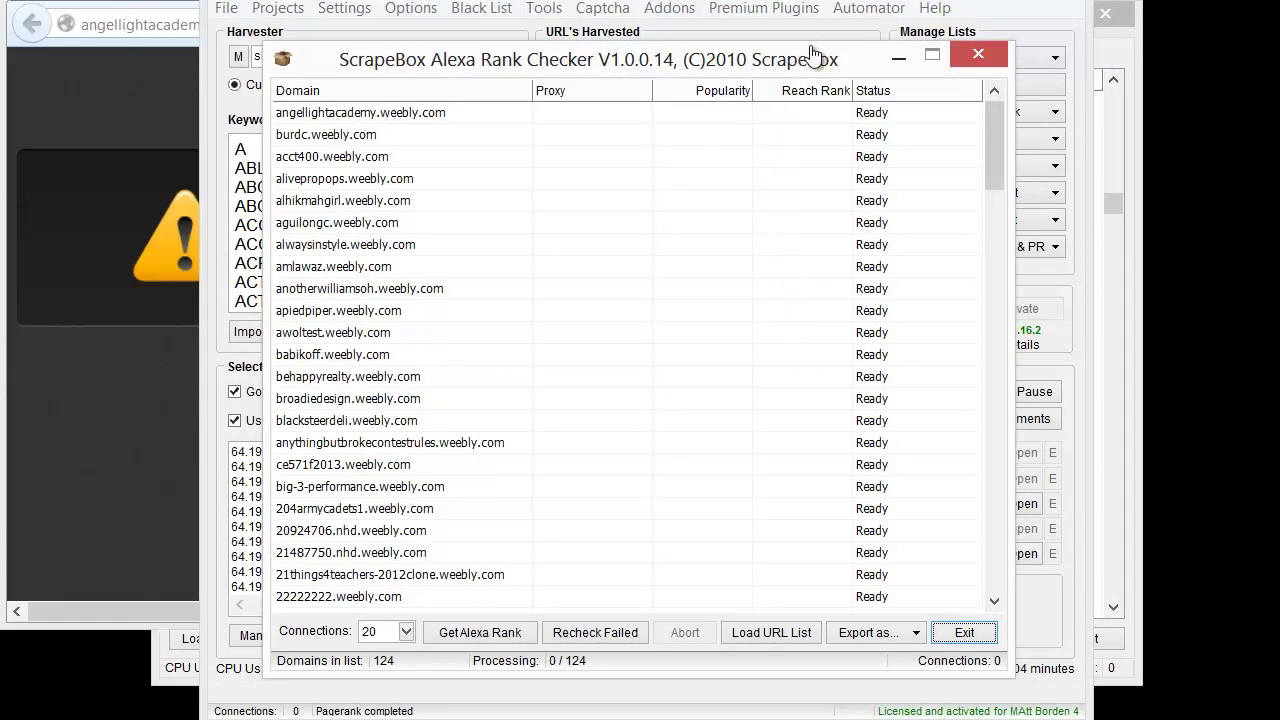
Close the Alexa Rank Checker loaded with the 124 weebly domains.
key("alt+F4")
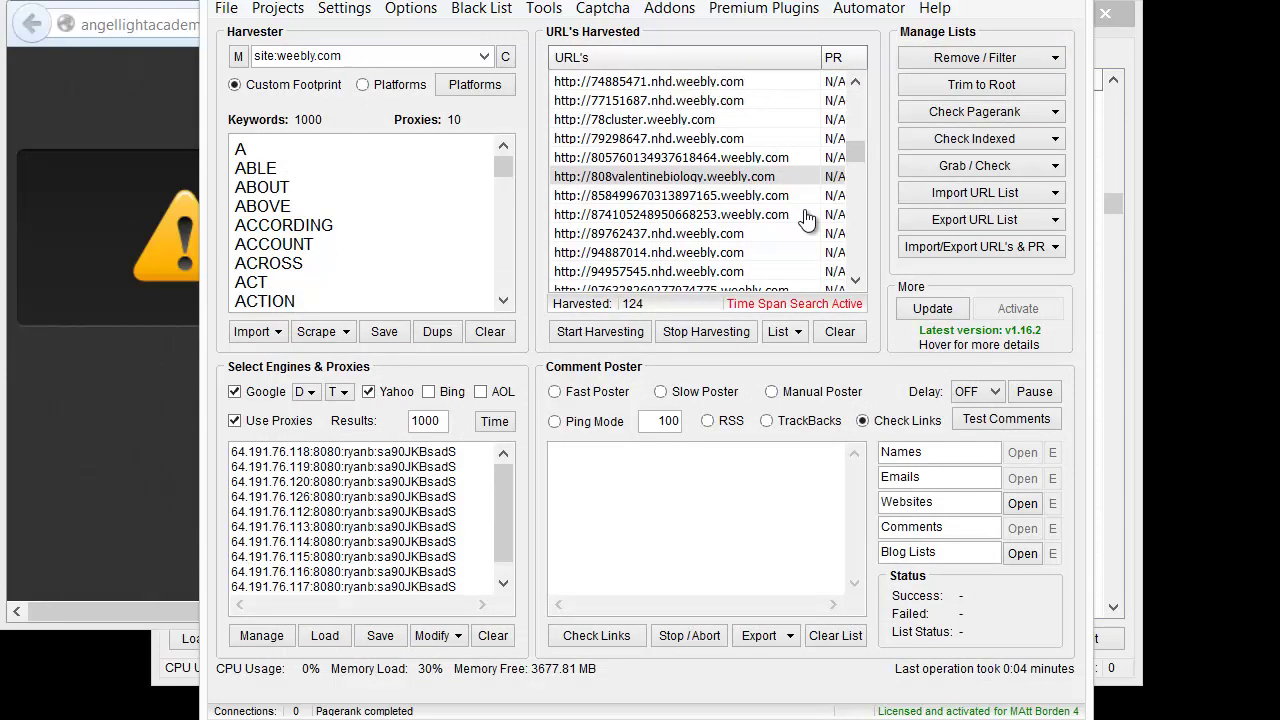
Browse the harvested weebly URLs, then return to the Vanity Name Checker and its proxied subdomain list.
key("Down")
key("Down")
key("Down")
key("Down")
key("Down")
key("Down")
key("Down")
key("Down")
key("Down")
key("Down")
key("Down")
key("Down")
key("Down")
key("Down")
key("Down")
key("Down")
key("Down")
key("Down")
key("Down")
key("Down")
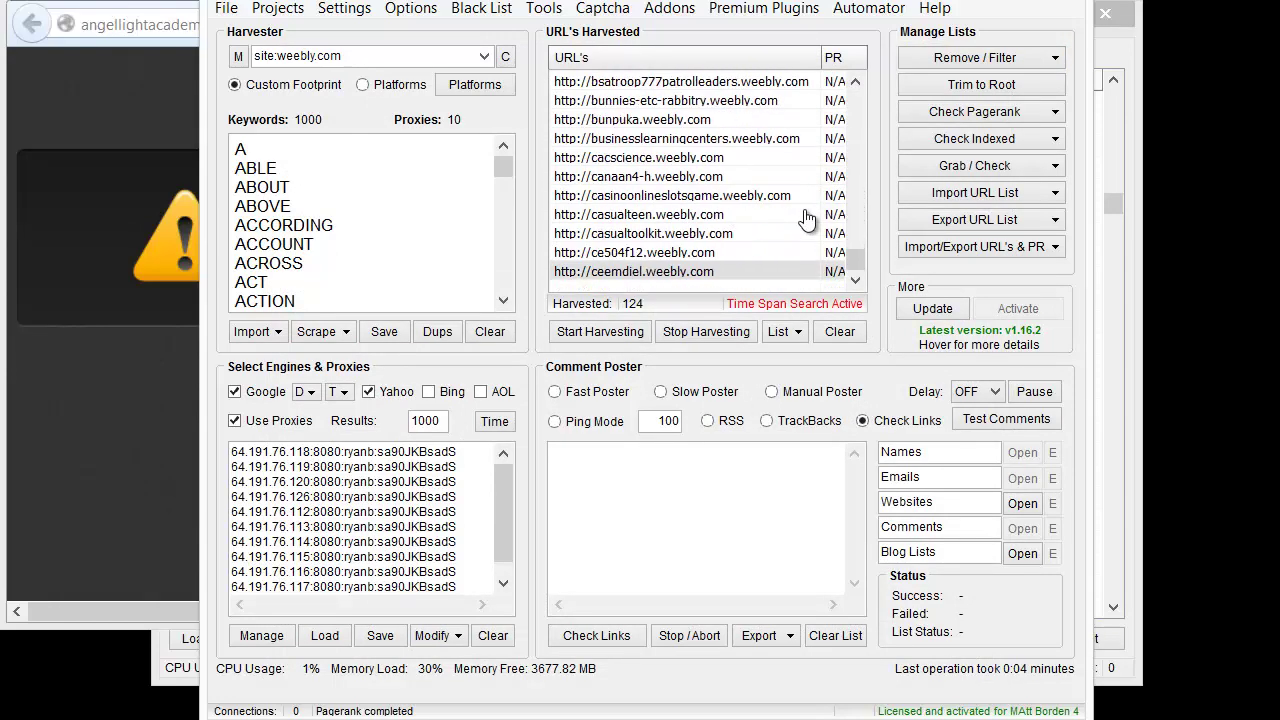
key("Up")
key("Up")
key("Up")
key("Up")
key("Up")
key("Up")
key("Up")
key("Up")
key("Up")
key("Up")
key("Up")
key("Up")
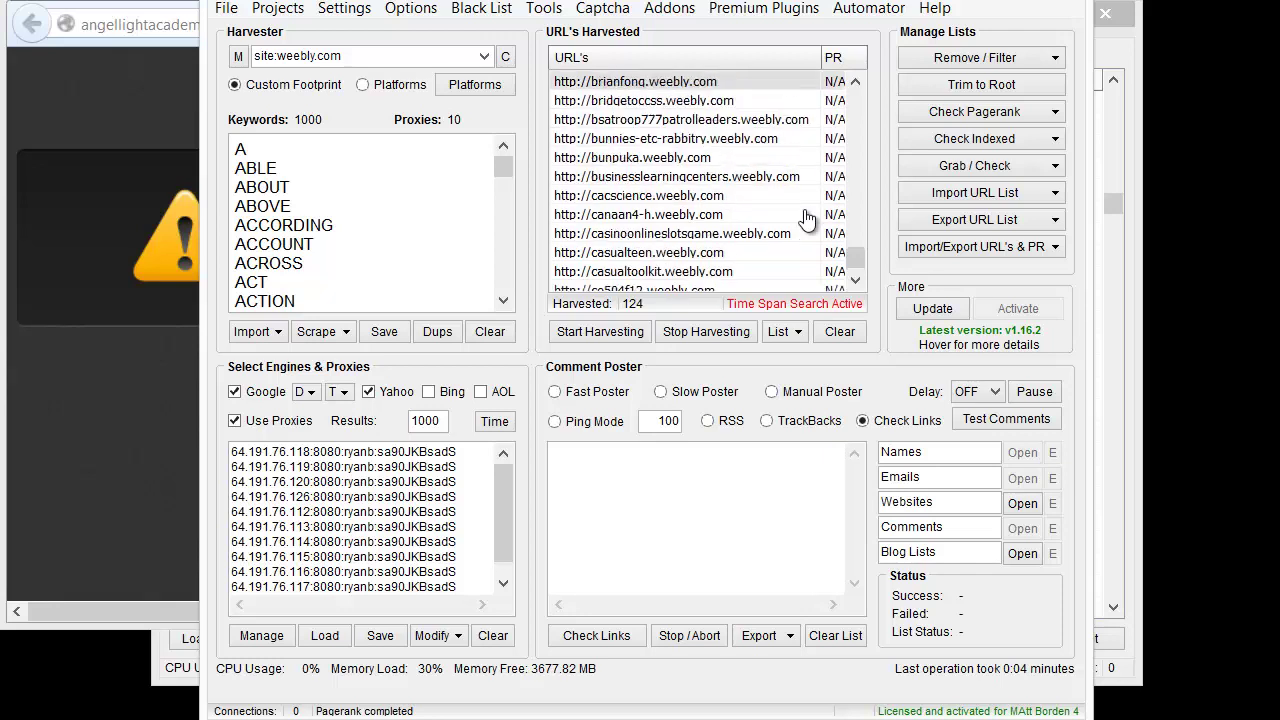
key("Up")
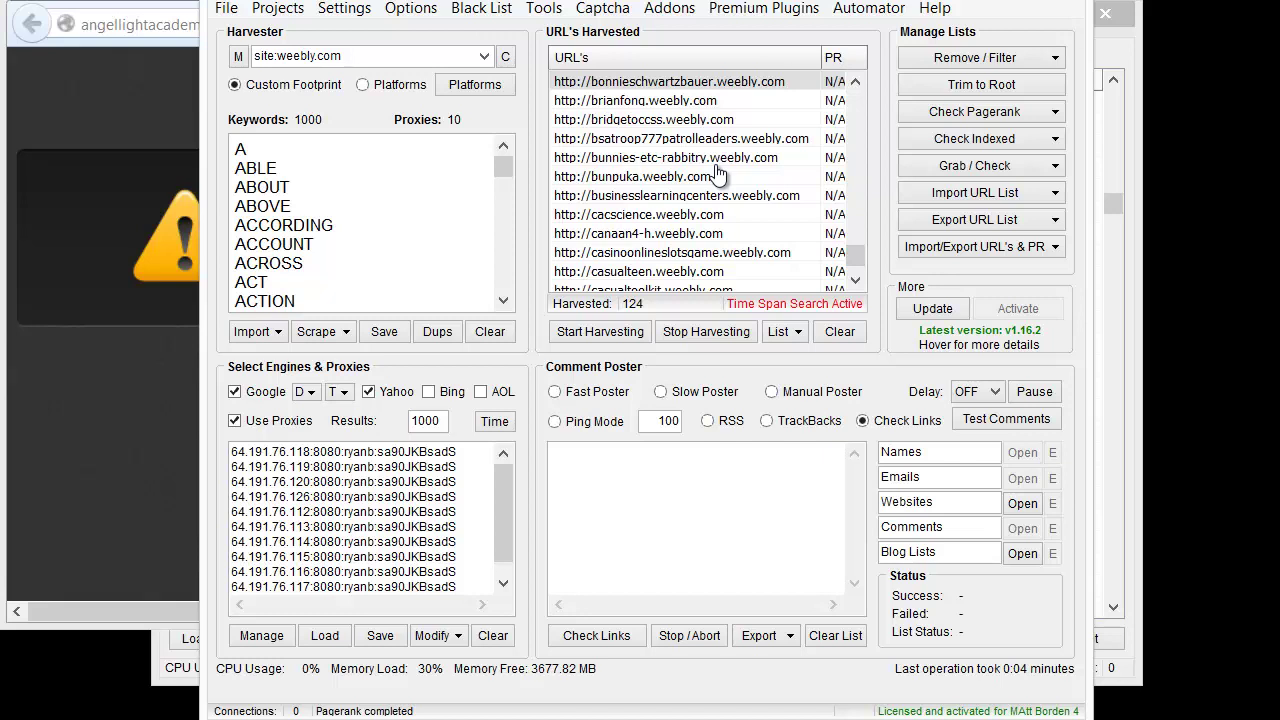
key("alt+Tab")
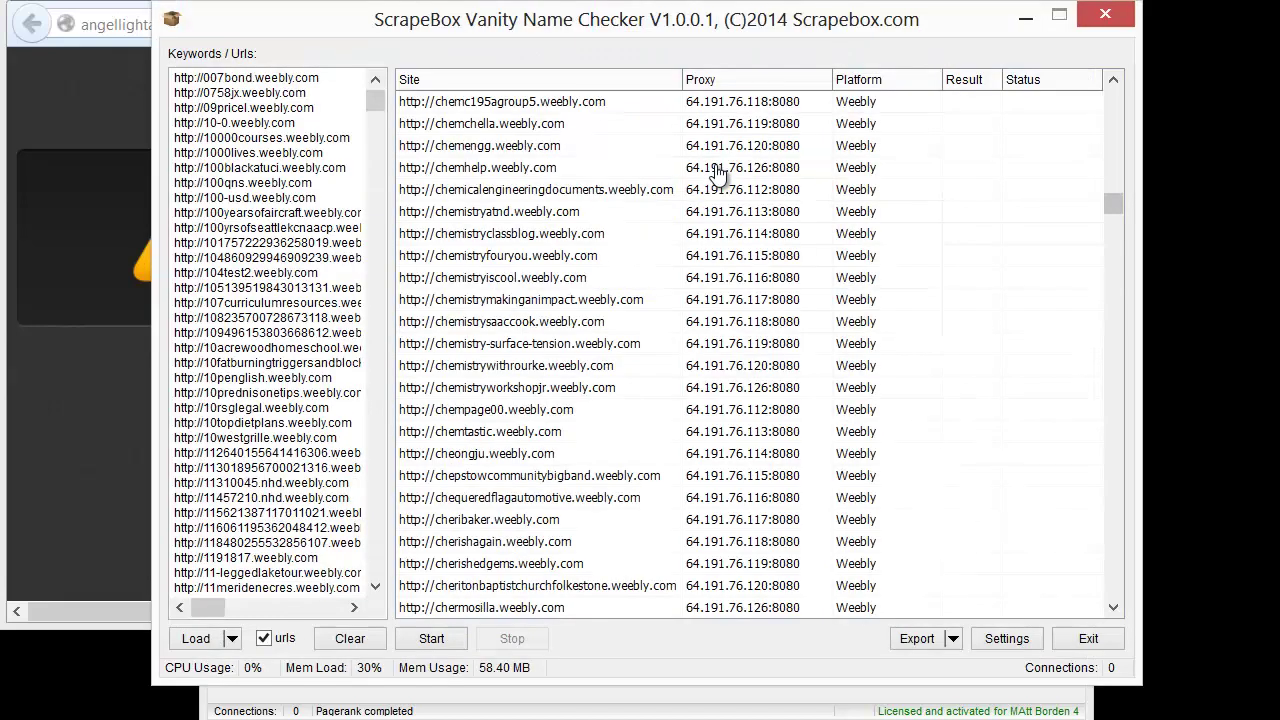
left_click(1006, 638)
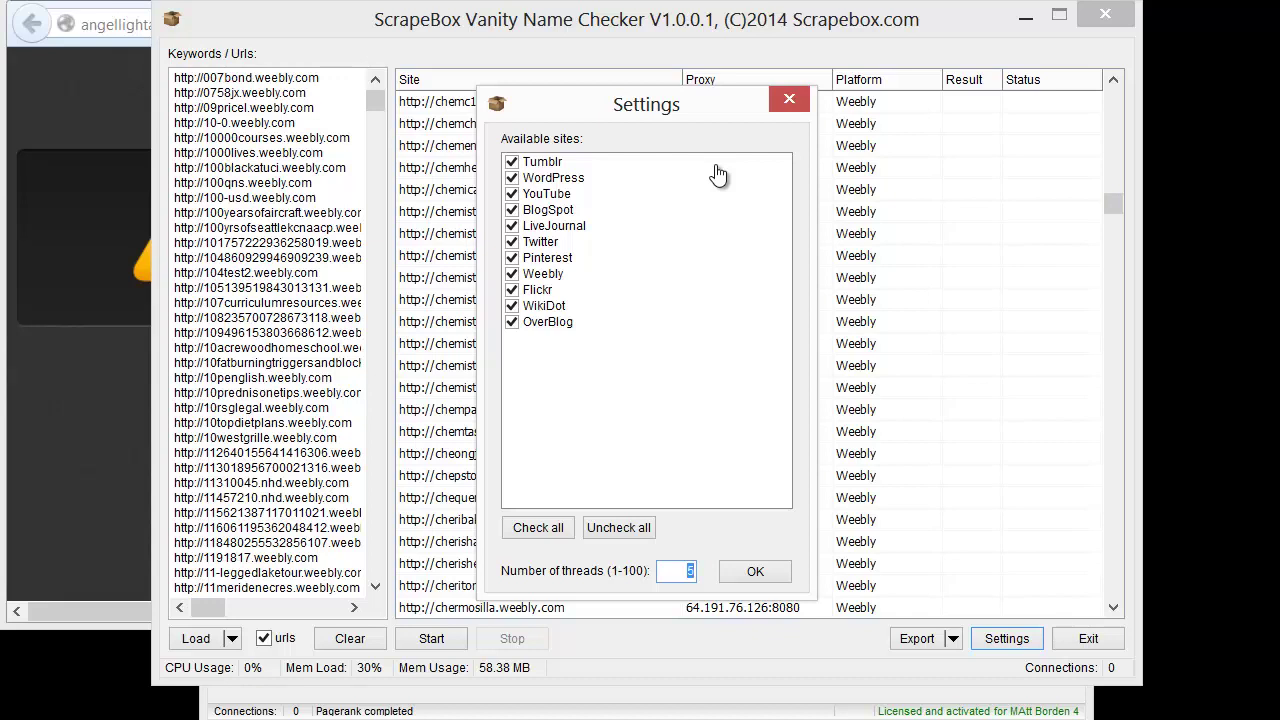
key("Return")
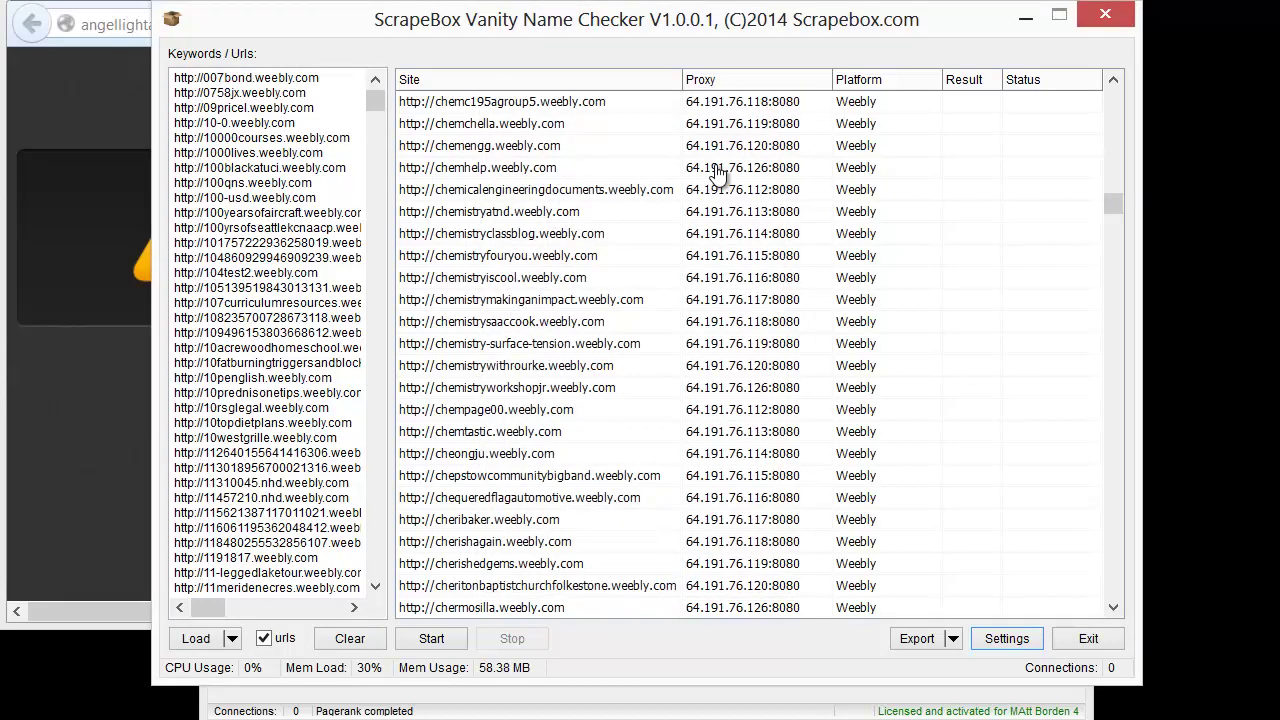
key("alt+c")
Check the keyword 'test' as a keyword, not a URL, across all eleven platforms.
type("sit")
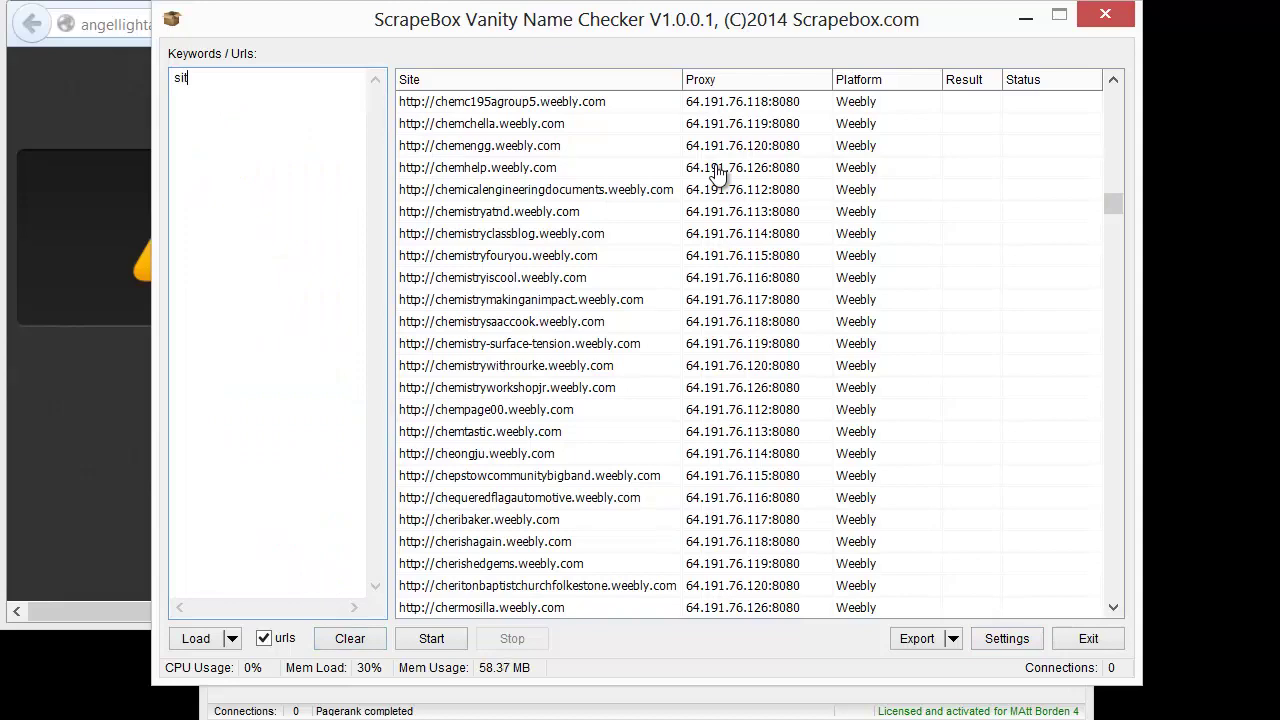
key("BackSpace")
key("BackSpace")
key("BackSpace")
type("test")
key("alt+s")
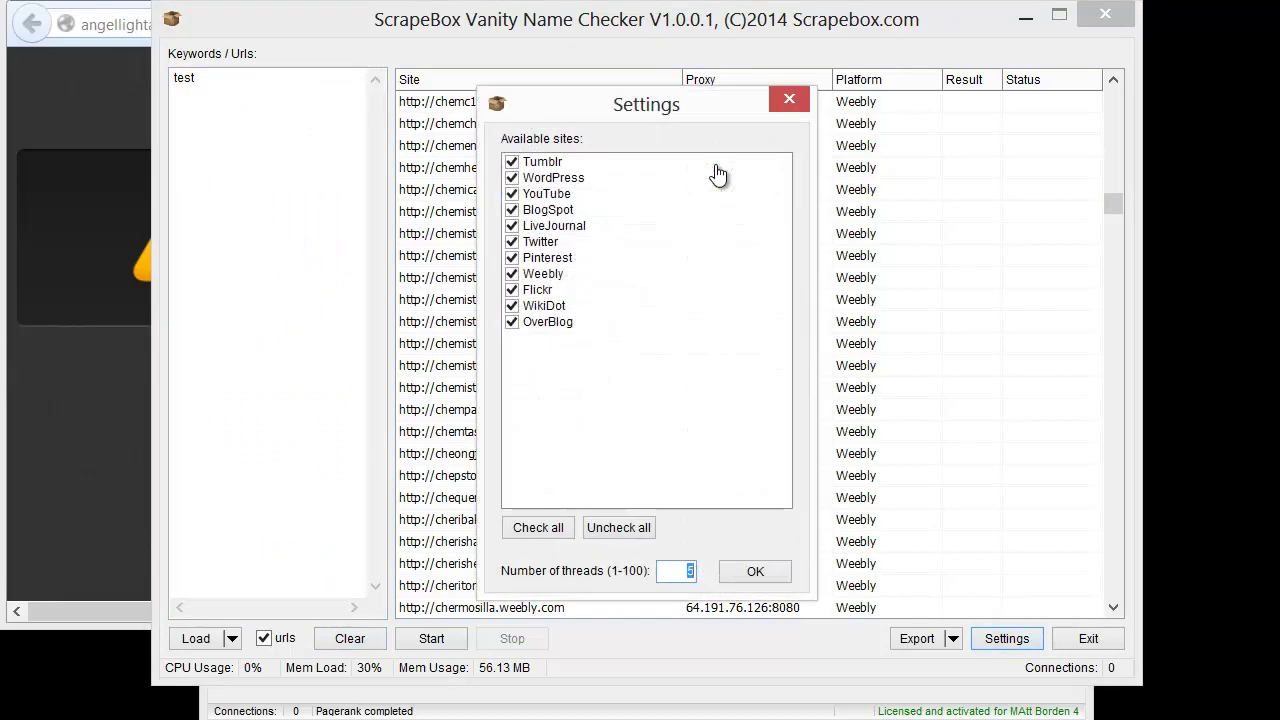
key("Return")
key("alt+u")
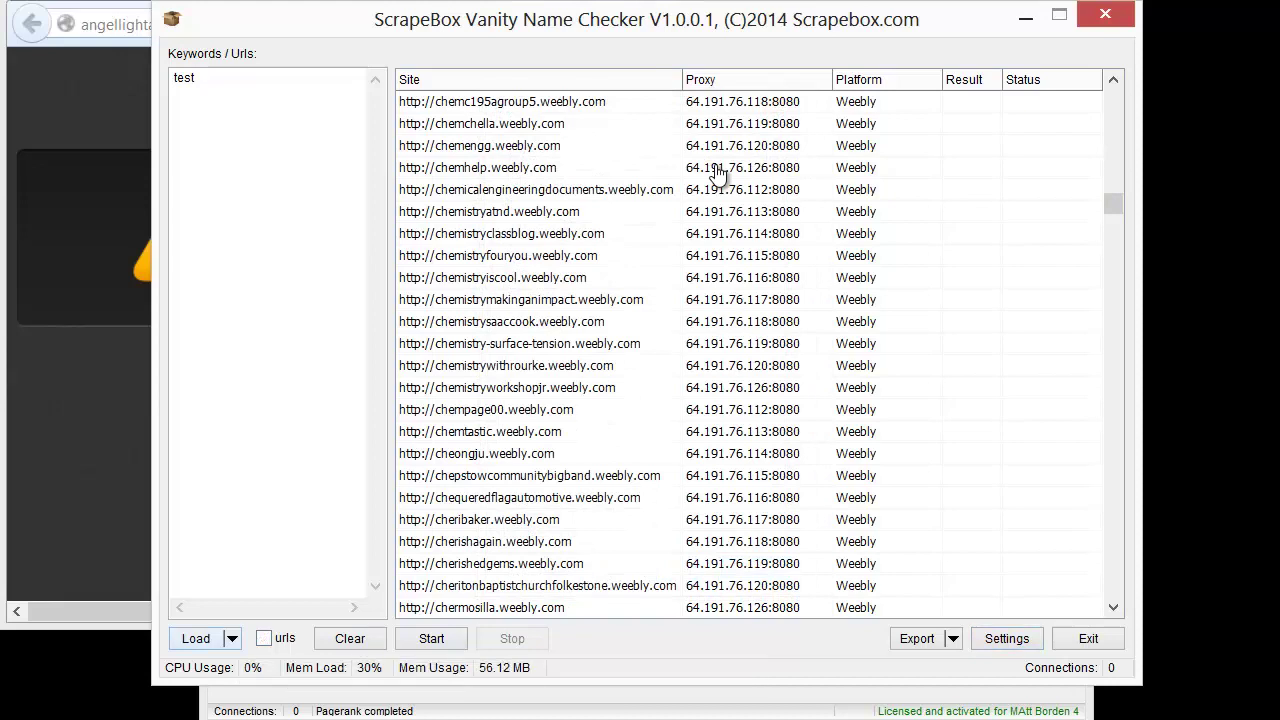
key("Return")
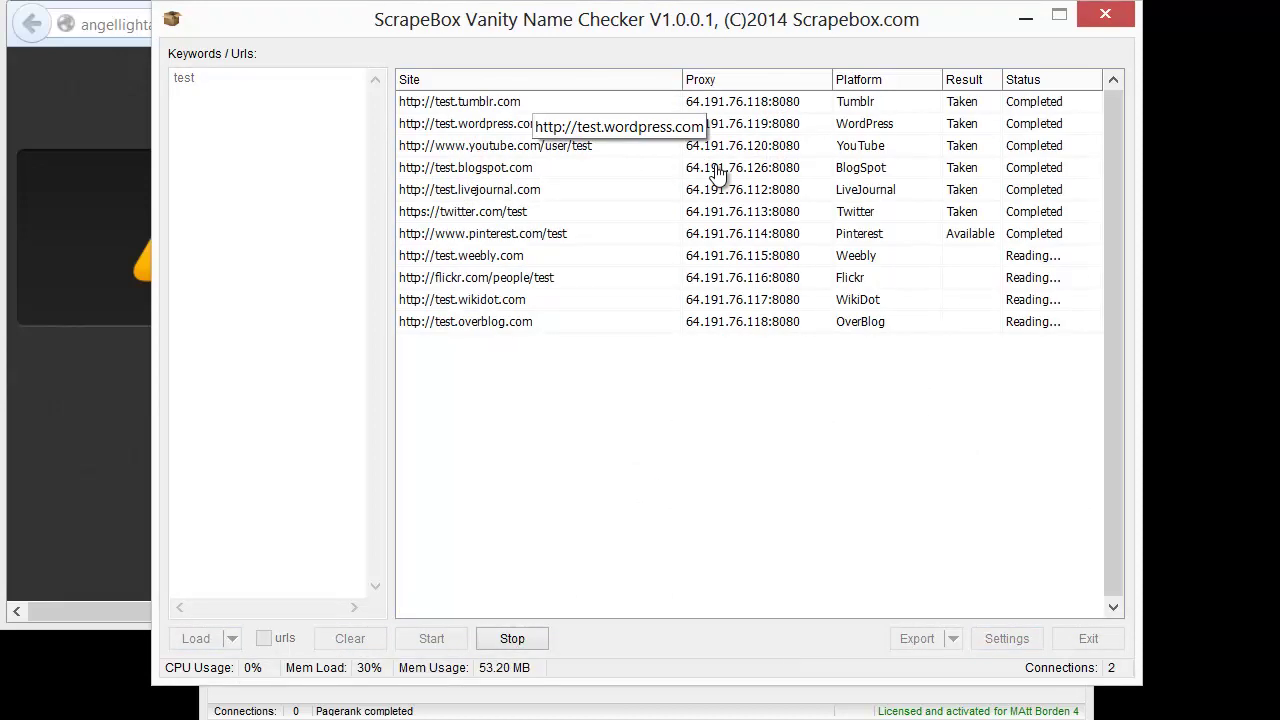